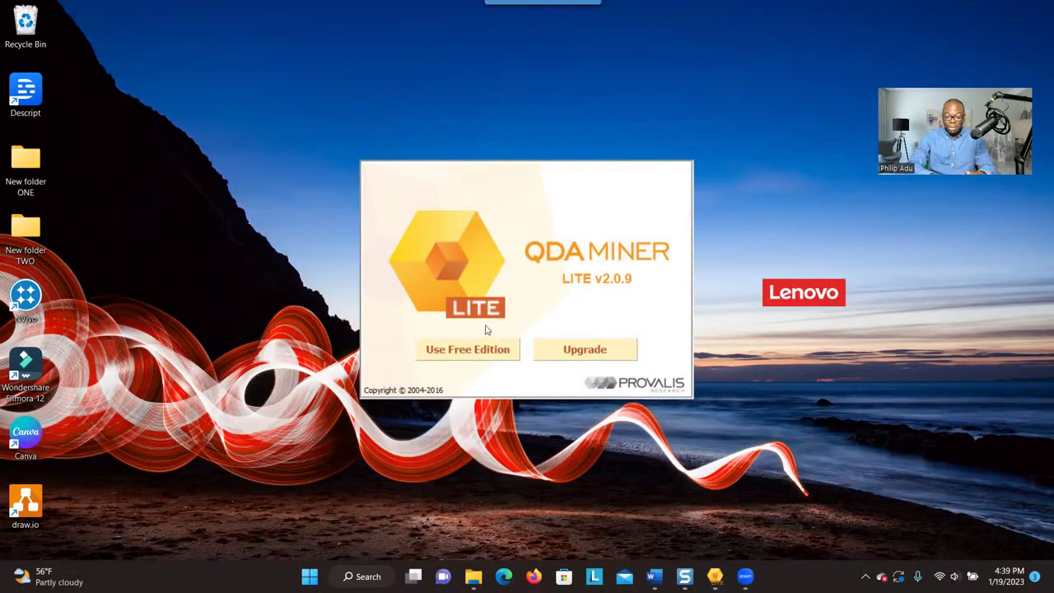
Start the free edition and begin a new project from a list of documents/images.
{"action": "left_click", "coordinate": [450, 353]}
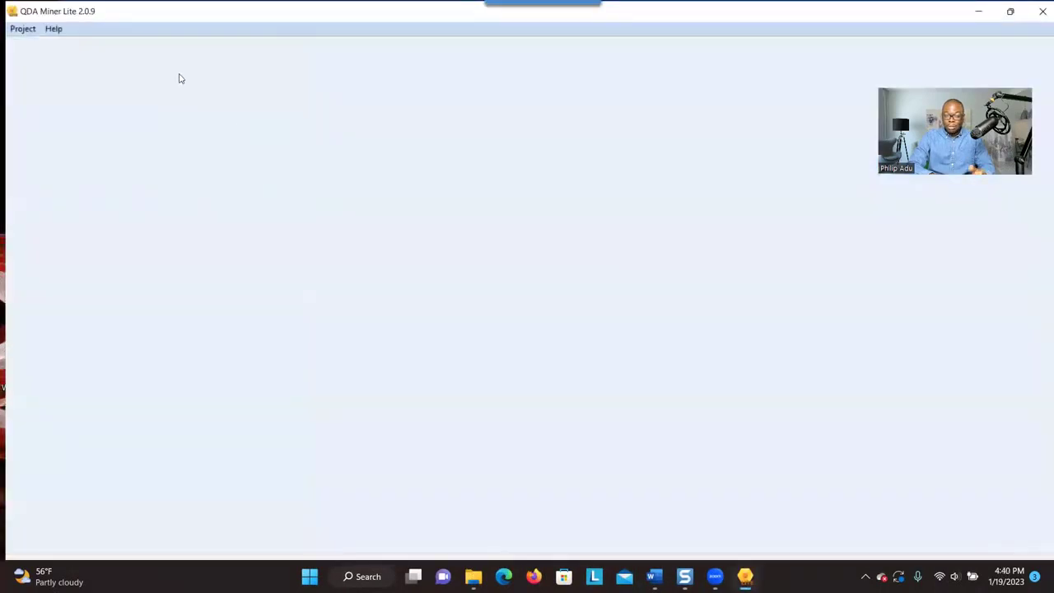
{"action": "left_click", "coordinate": [23, 30]}
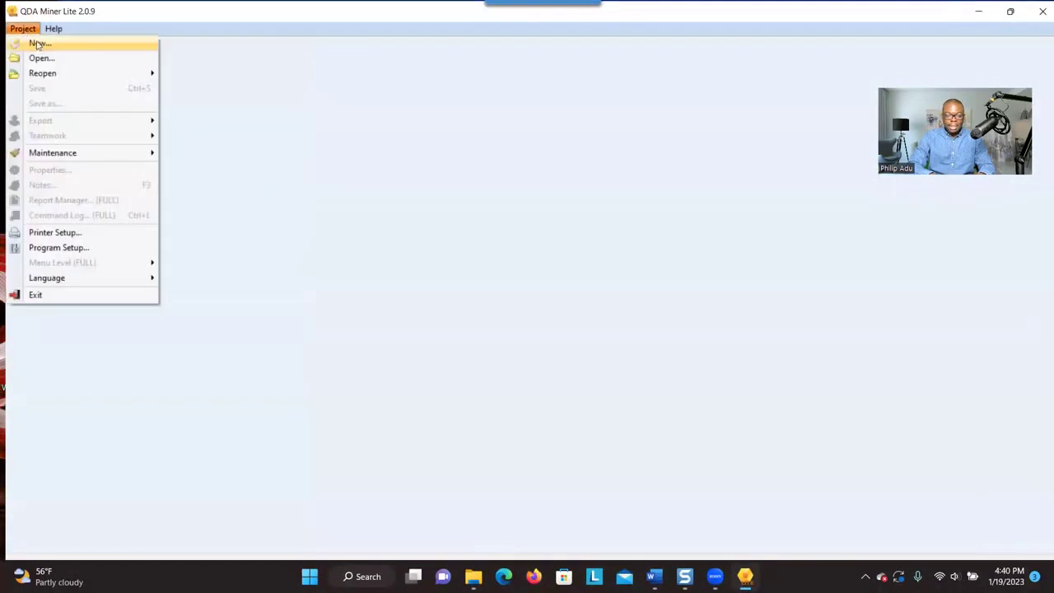
{"action": "left_click", "coordinate": [39, 45]}
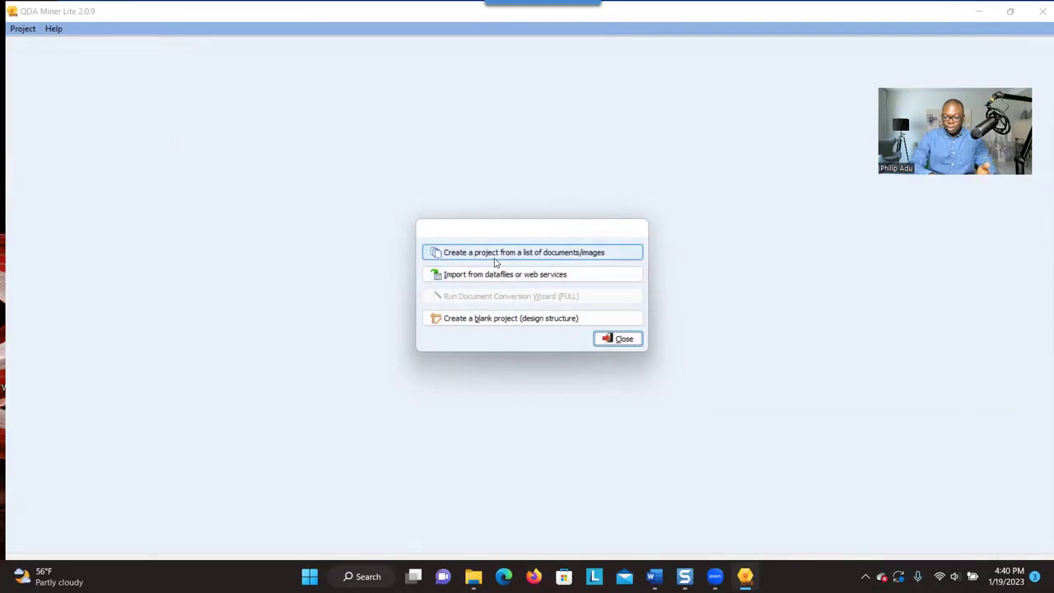
{"action": "left_click", "coordinate": [500, 258]}
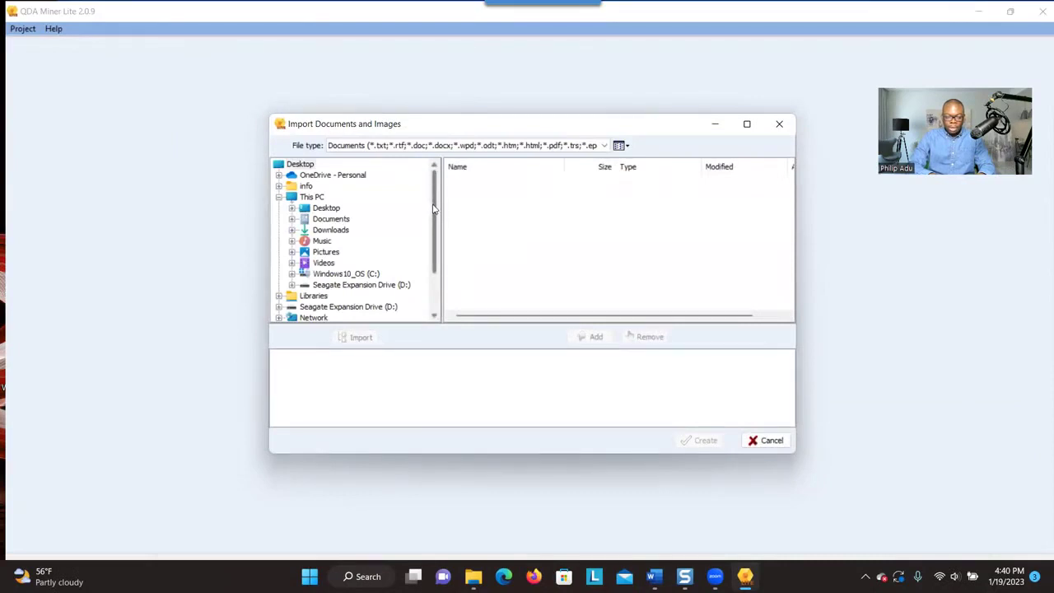
Browse to the Demostration folder inside New folder ONE as the source of the documents.
{"action": "left_click_drag", "start_coordinate": [434, 208], "coordinate": [434, 248]}
{"action": "left_click", "coordinate": [344, 296]}
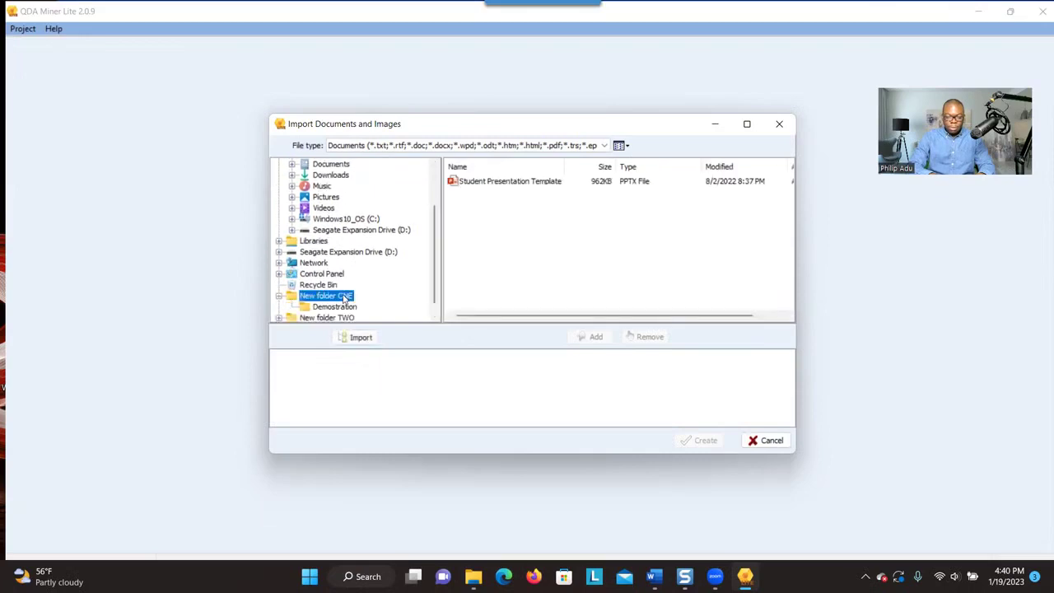
{"action": "key", "text": "Down"}
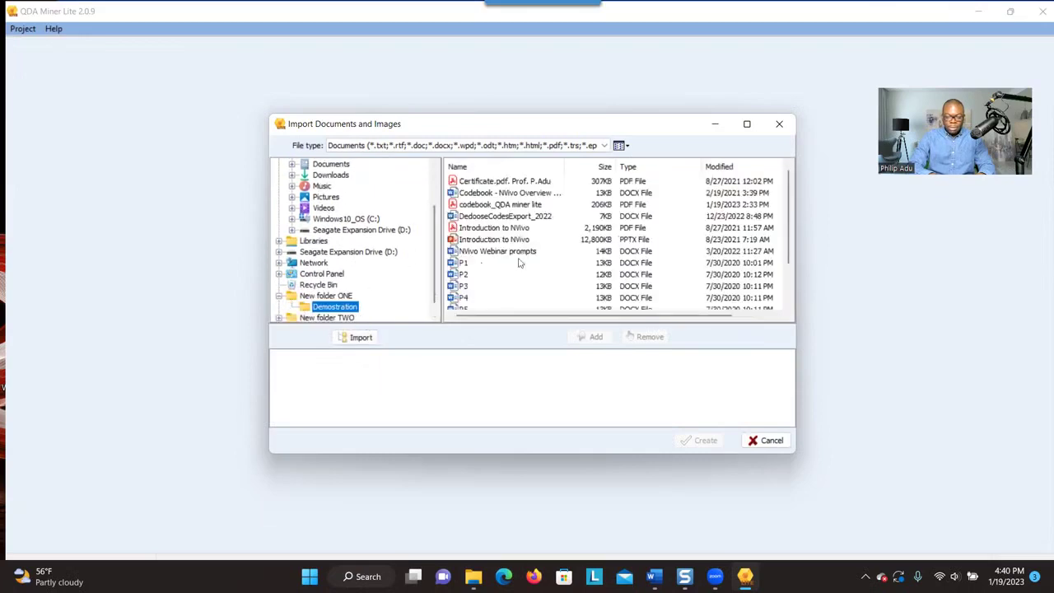
Add the Word documents P1, P2, P3, P4 and P5 to the project's import list.
{"action": "left_click_drag", "start_coordinate": [789, 231], "coordinate": [791, 270]}
{"action": "left_click", "coordinate": [464, 216]}
{"action": "left_click", "coordinate": [463, 262]}
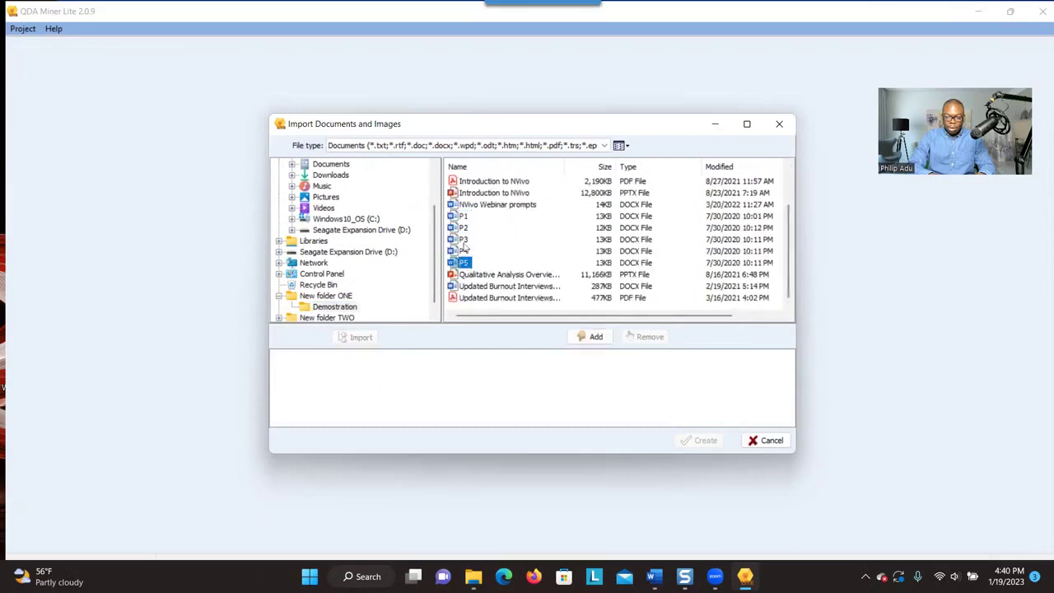
{"action": "left_click", "coordinate": [461, 219]}
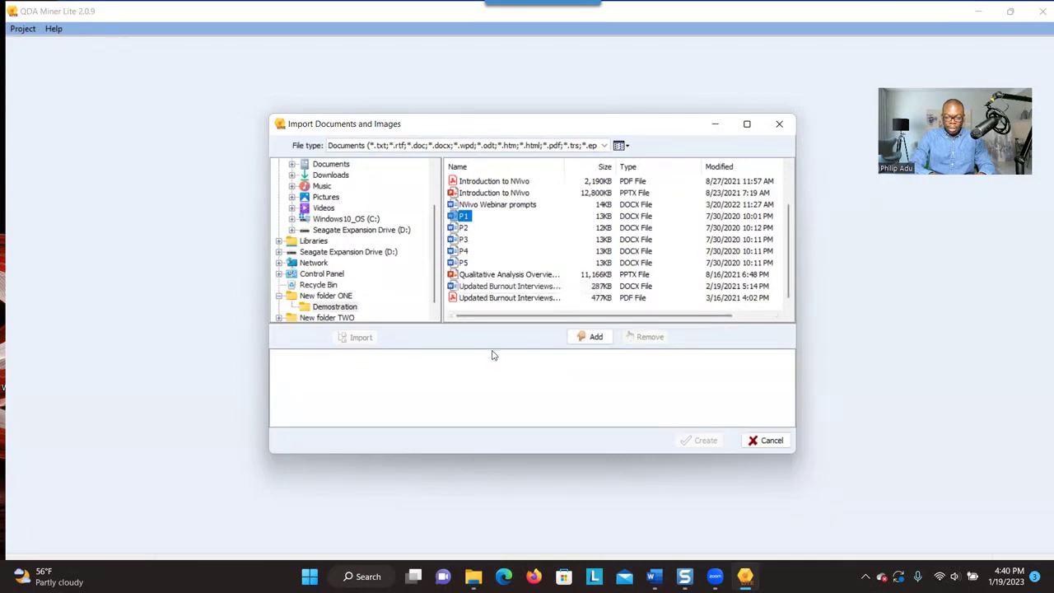
{"action": "scroll", "coordinate": [535, 309], "scroll_direction": "up", "scroll_amount": 2}
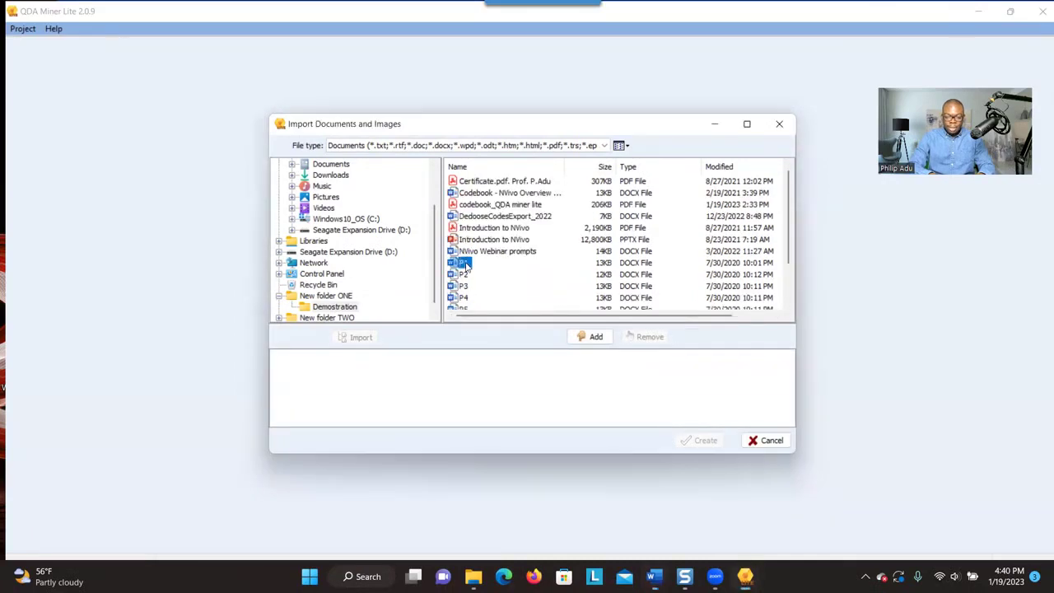
{"action": "left_click", "coordinate": [586, 336]}
{"action": "left_click", "coordinate": [463, 263]}
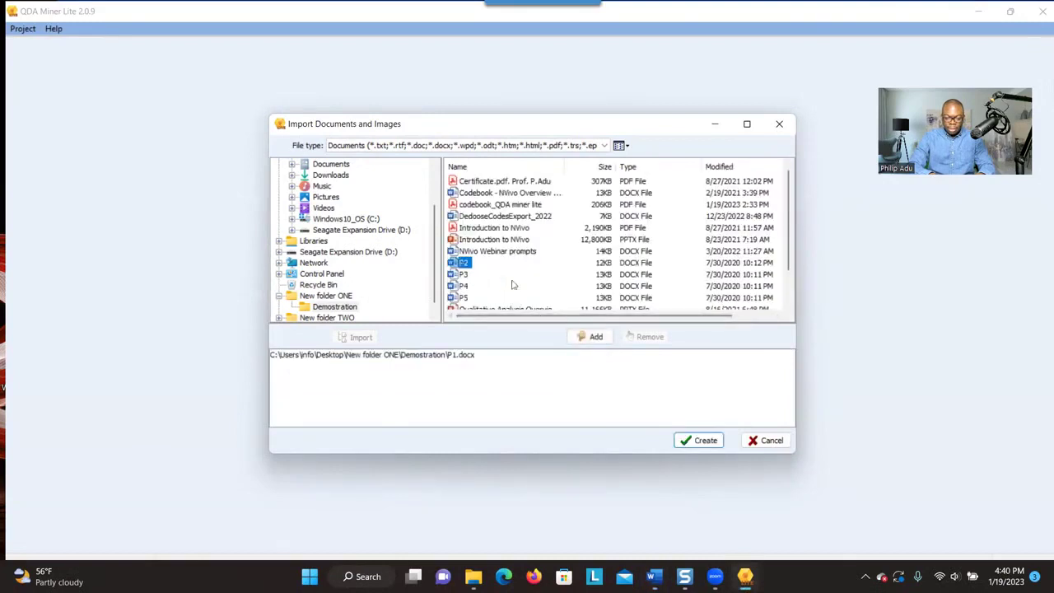
{"action": "left_click", "coordinate": [589, 336]}
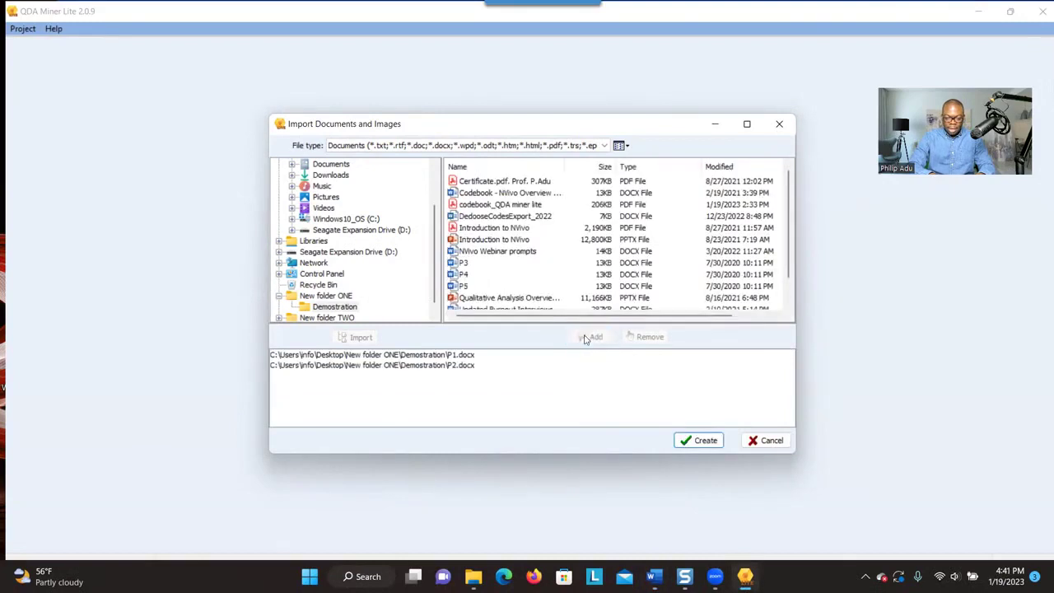
{"action": "left_click", "coordinate": [463, 263]}
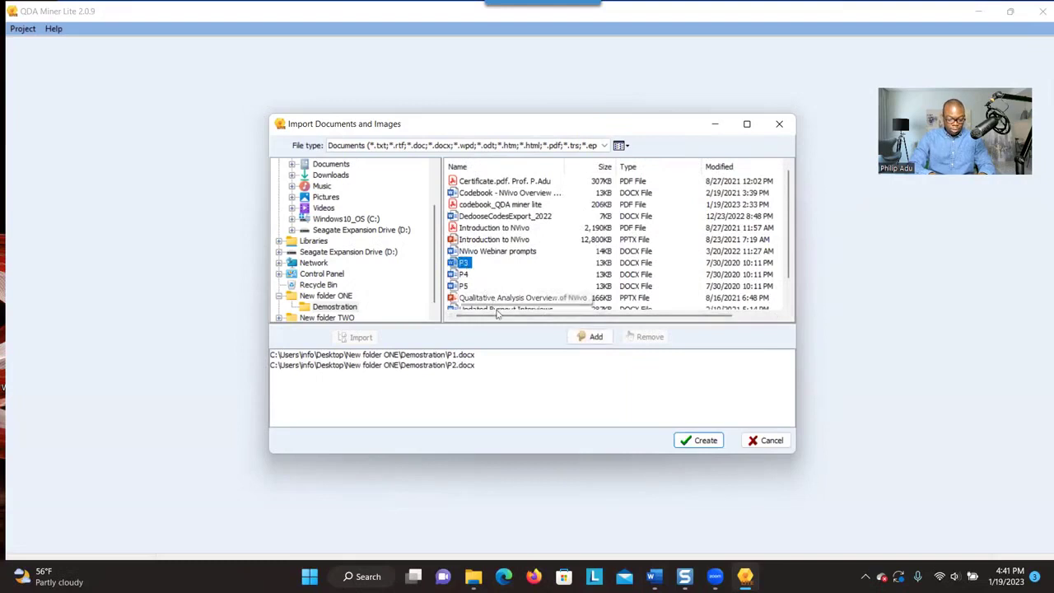
{"action": "left_click", "coordinate": [464, 286], "text": "shift"}
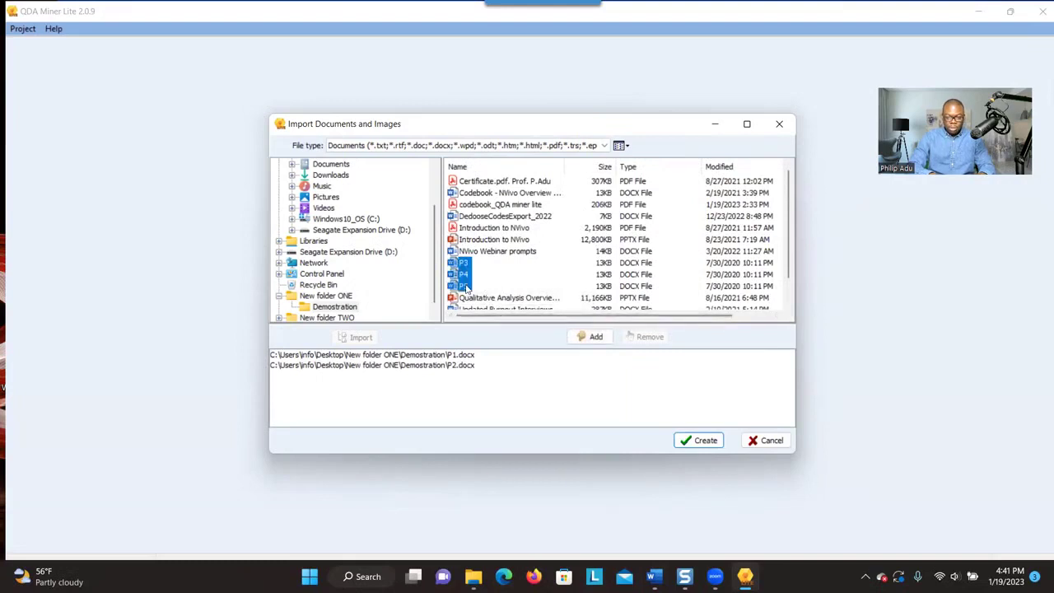
{"action": "left_click", "coordinate": [579, 338]}
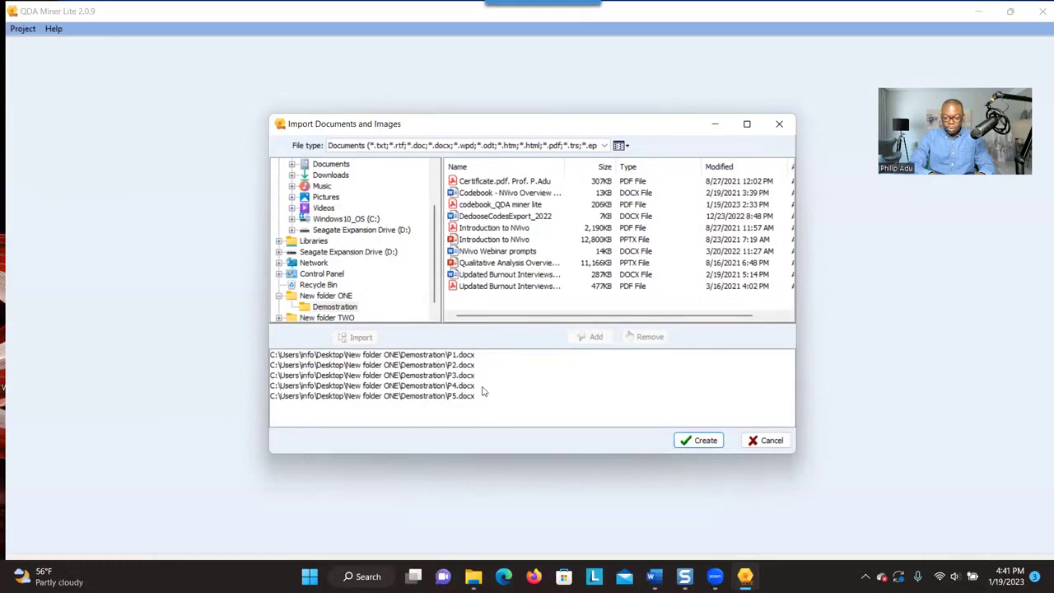
Create the project with the default importation options and choose Desktop > New folder ONE > Demostration as the save location.
{"action": "left_click", "coordinate": [701, 443]}
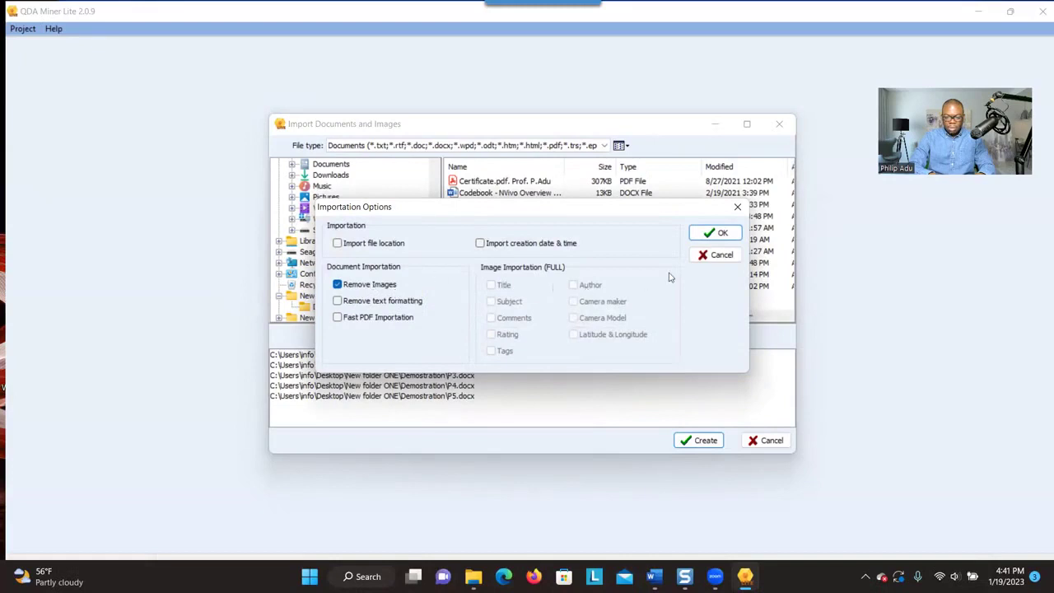
{"action": "left_click", "coordinate": [714, 232]}
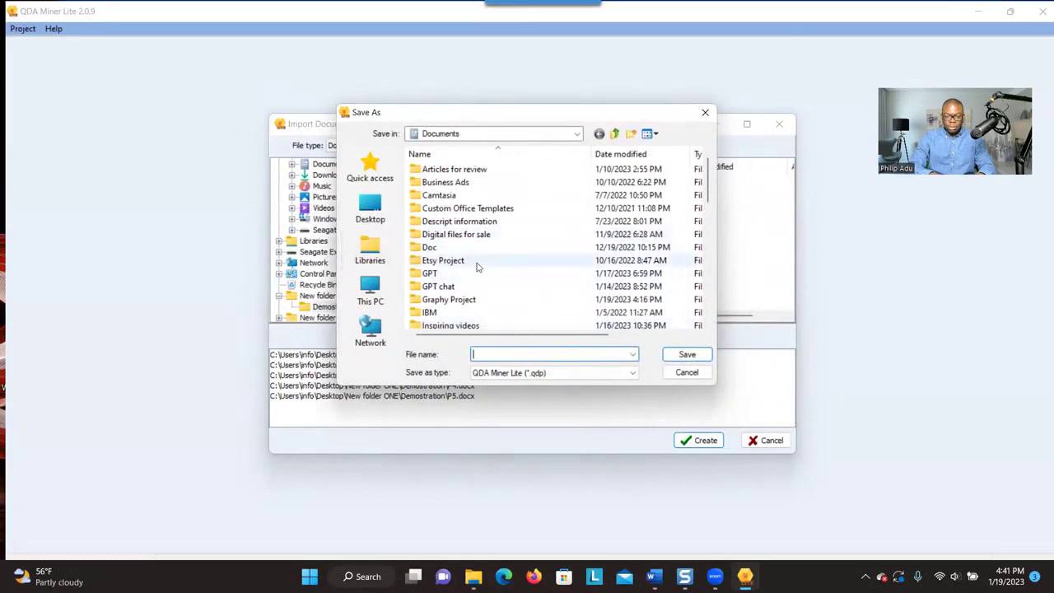
{"action": "left_click", "coordinate": [387, 220]}
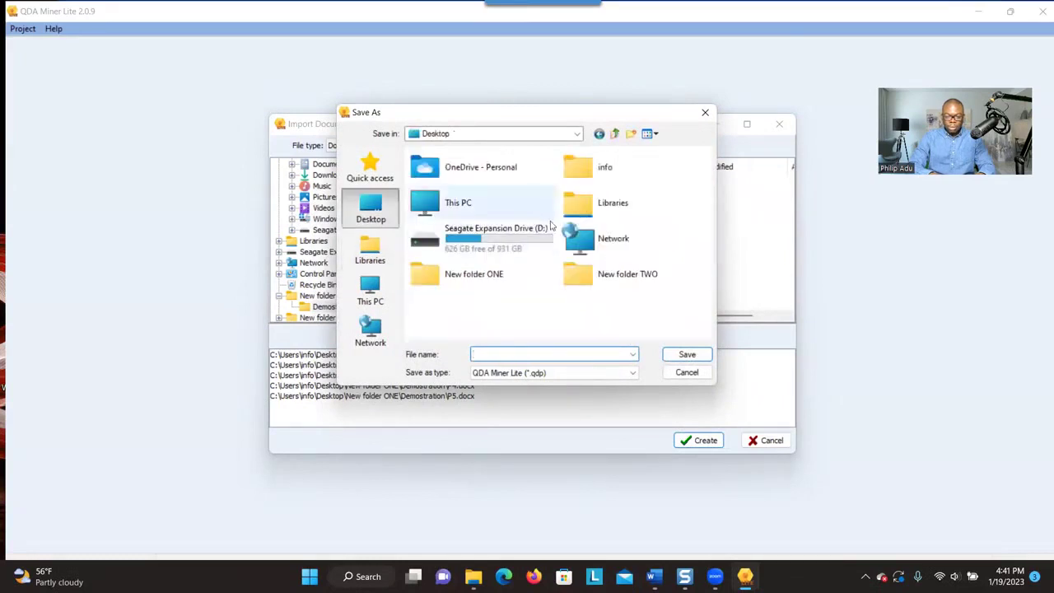
{"action": "double_click", "coordinate": [512, 265]}
{"action": "double_click", "coordinate": [449, 169]}
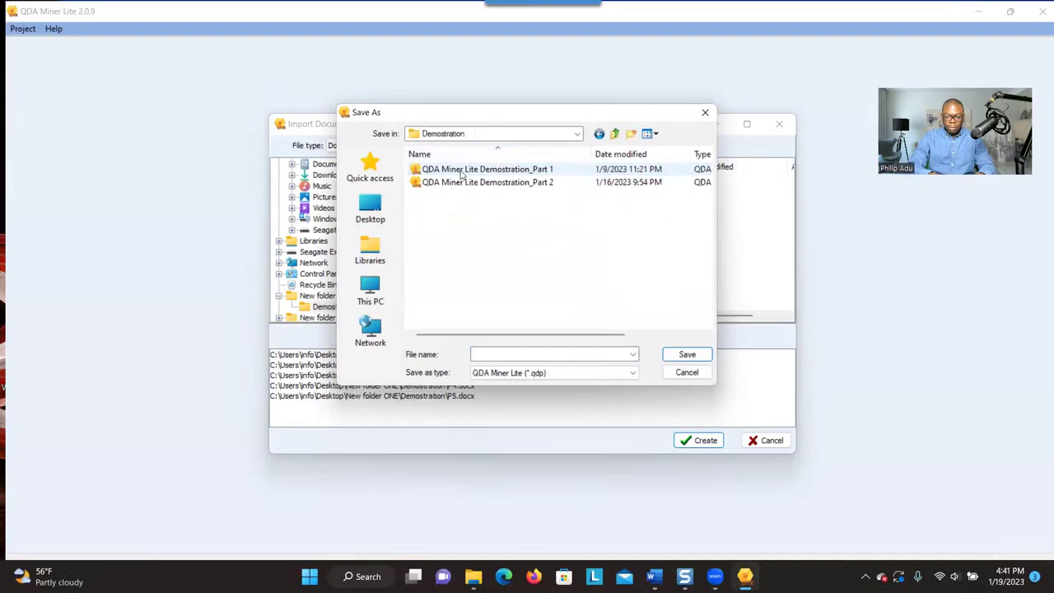
Save the project under the file name QDA Miner Lite Demostration, based on the existing Part 2 file's name.
{"action": "left_click", "coordinate": [501, 356]}
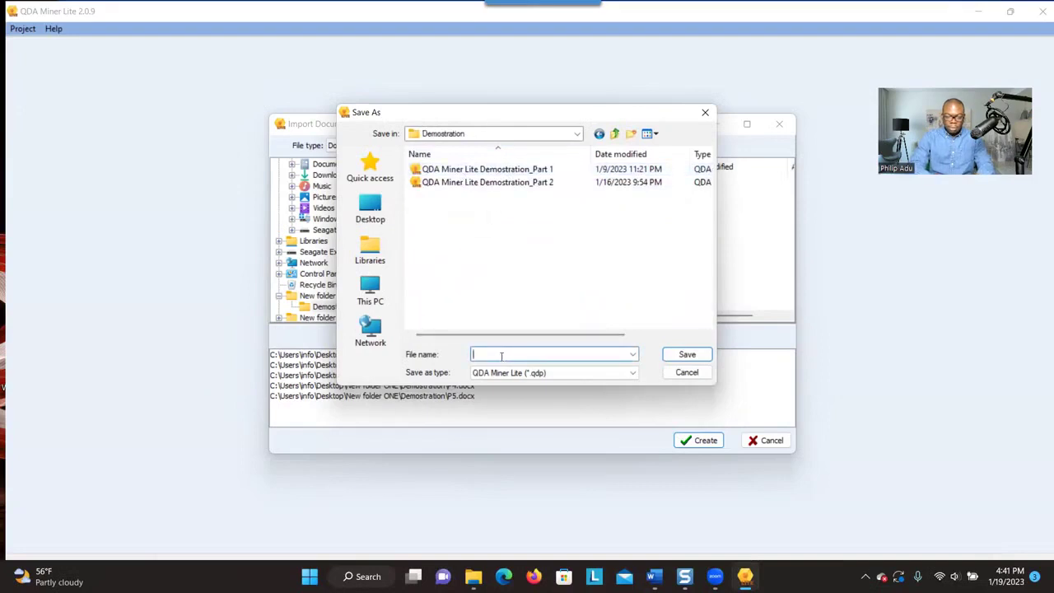
{"action": "left_click", "coordinate": [495, 183]}
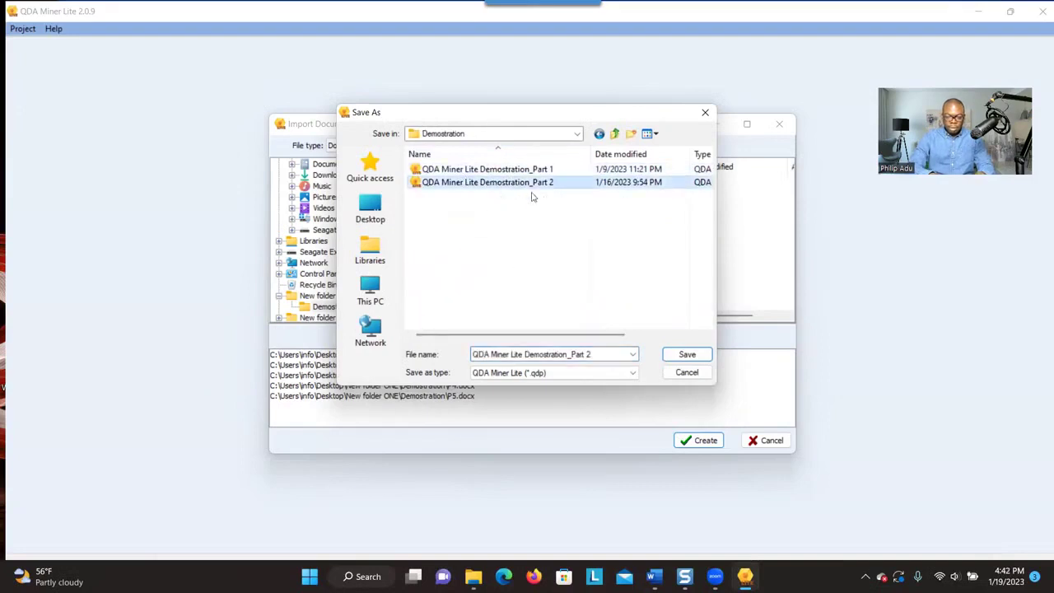
{"action": "left_click", "coordinate": [593, 354]}
{"action": "left_click", "coordinate": [594, 354]}
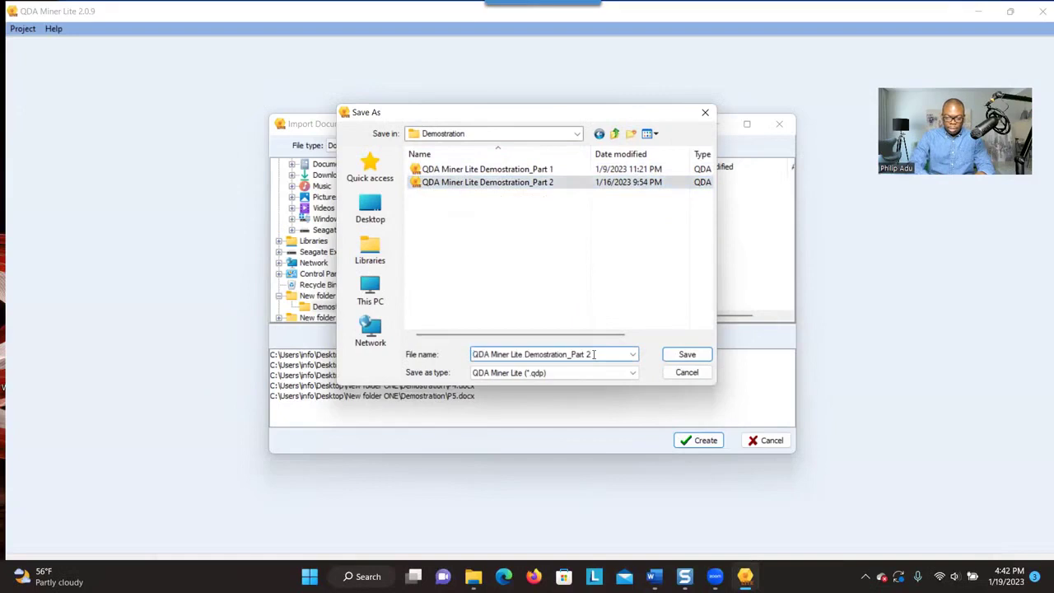
{"action": "key", "text": "BackSpace"}
{"action": "key", "text": "BackSpace"}
{"action": "key", "text": "BackSpace"}
{"action": "key", "text": "BackSpace"}
{"action": "key", "text": "BackSpace"}
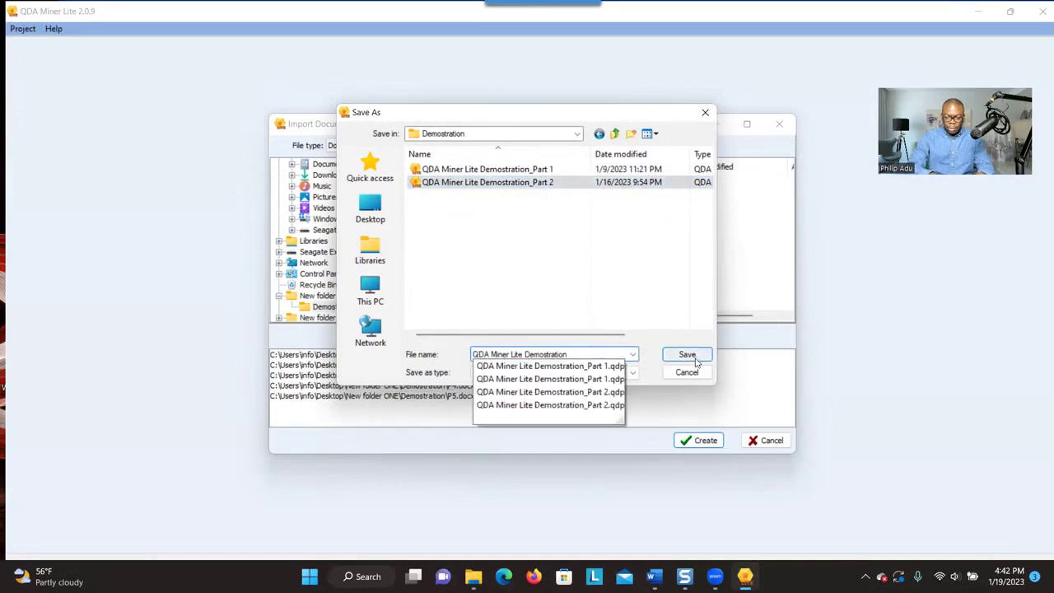
{"action": "left_click", "coordinate": [694, 360]}
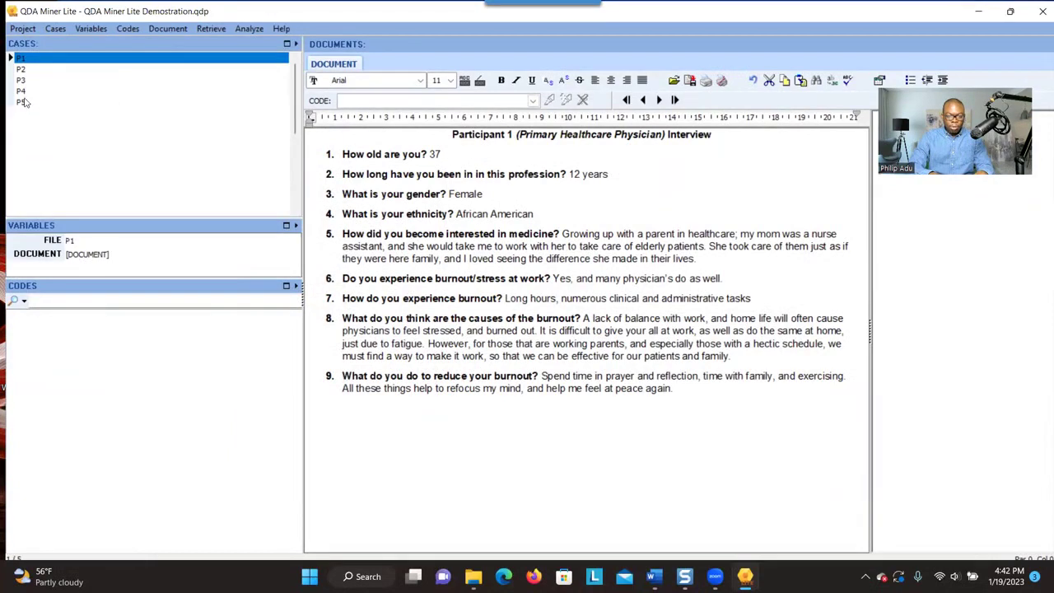
Look through the imported interview documents of cases P1 to P5, ending on case P1.
{"action": "left_click", "coordinate": [23, 71]}
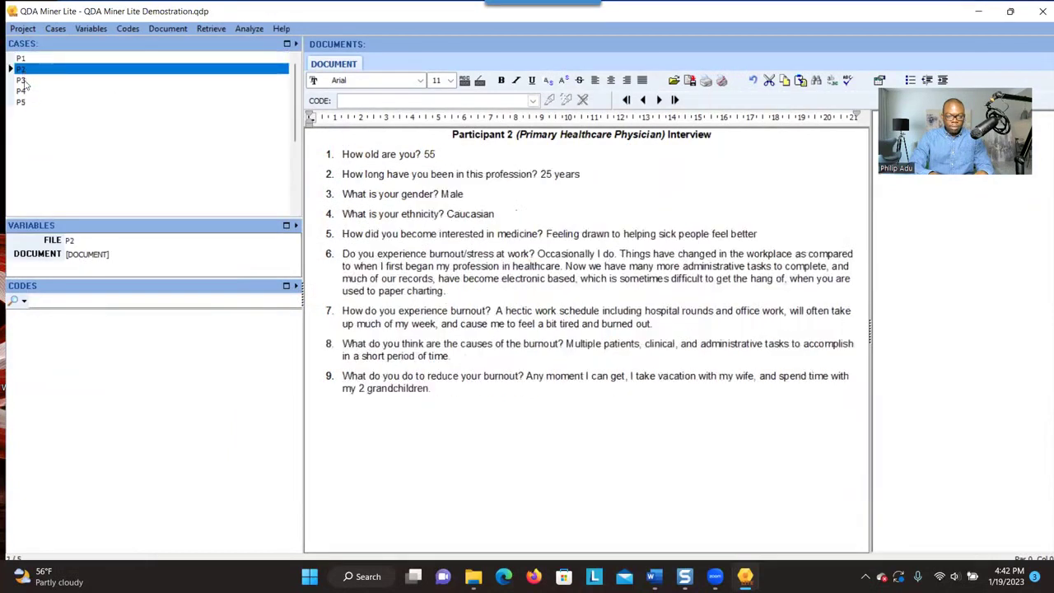
{"action": "left_click", "coordinate": [23, 80]}
{"action": "left_click", "coordinate": [25, 90]}
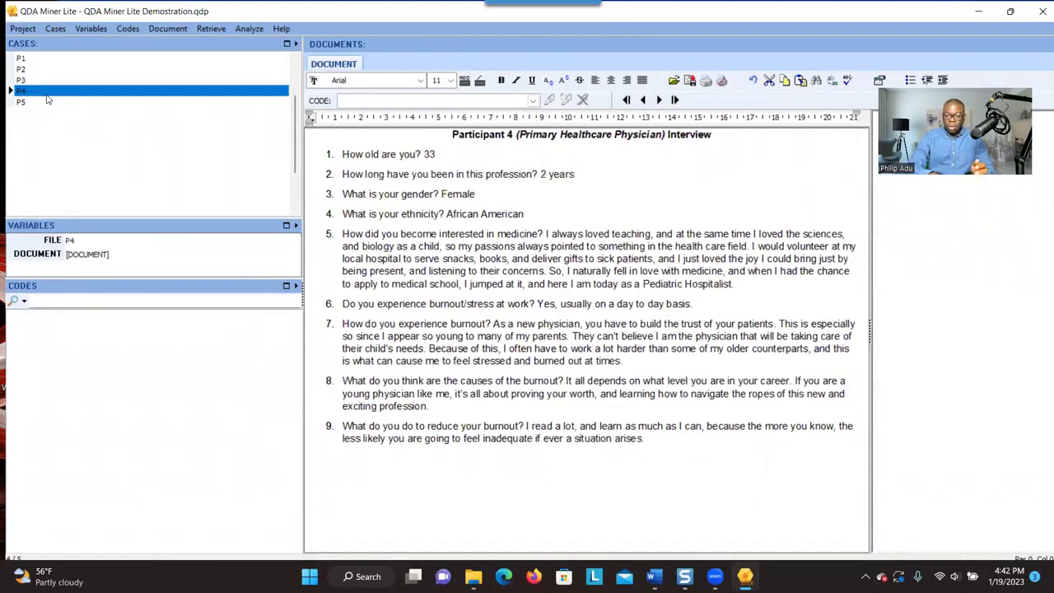
{"action": "key", "text": "Up"}
{"action": "key", "text": "Up"}
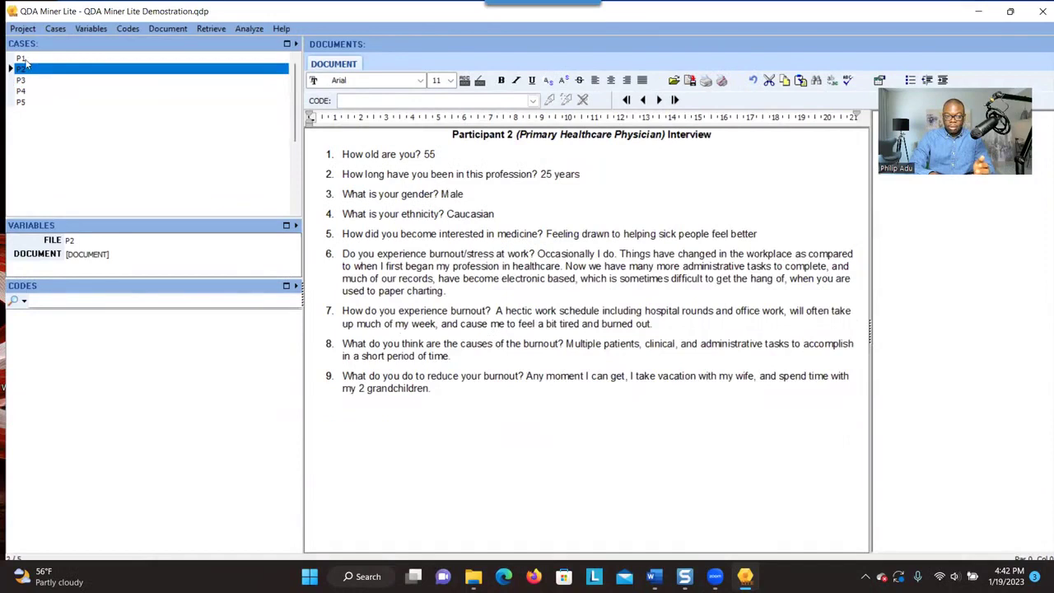
{"action": "left_click", "coordinate": [25, 102]}
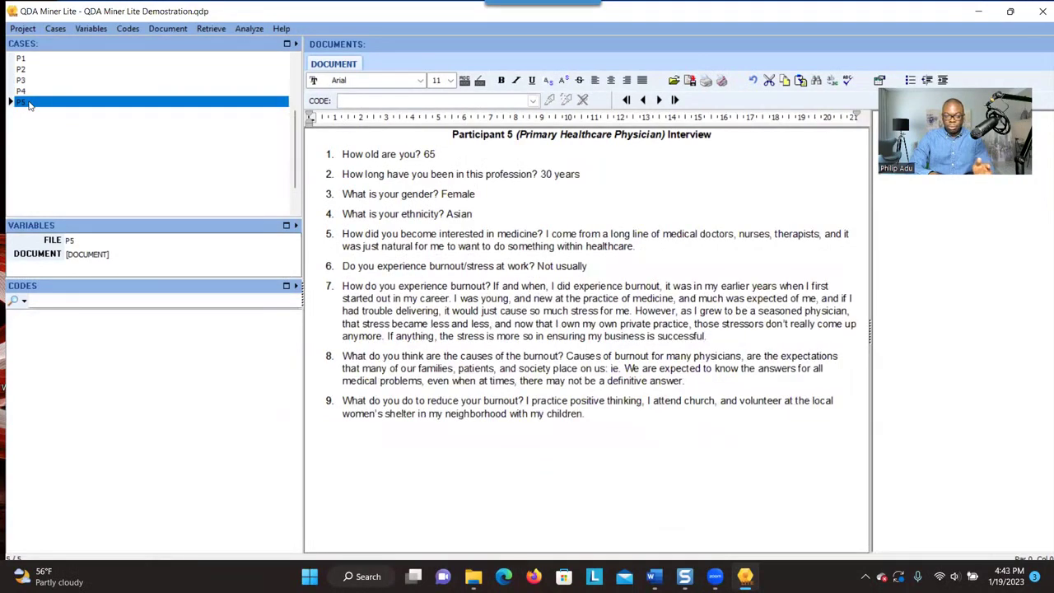
{"action": "left_click", "coordinate": [24, 61]}
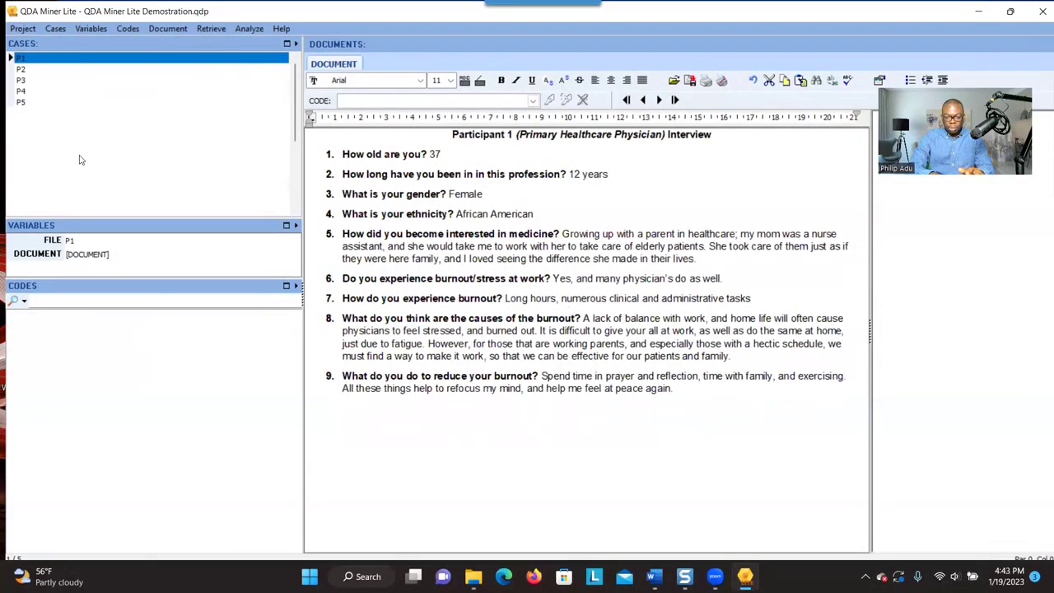
Enlarge the Variables area and add a variable named AGE with the Numeric data type, set to Integer, to the new variable list.
{"action": "left_click_drag", "start_coordinate": [125, 218], "coordinate": [115, 157]}
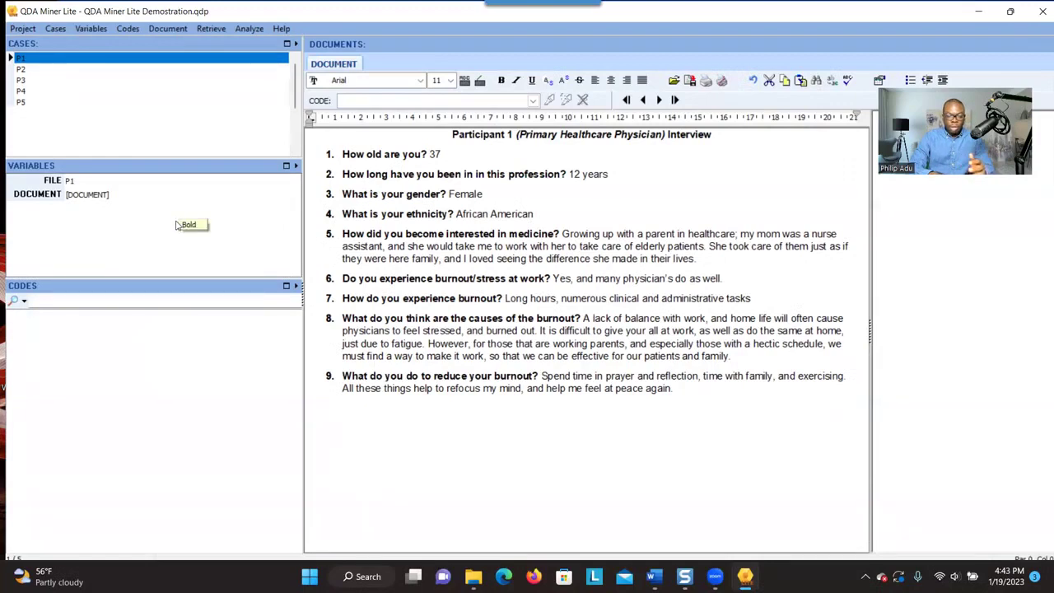
{"action": "left_click", "coordinate": [85, 31]}
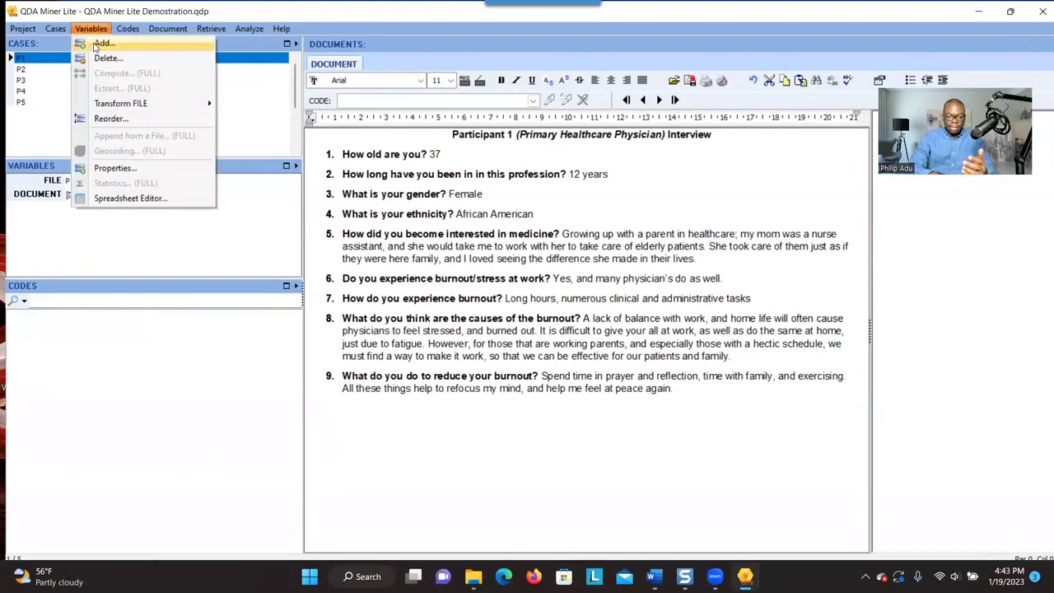
{"action": "left_click", "coordinate": [80, 232]}
{"action": "right_click", "coordinate": [80, 233]}
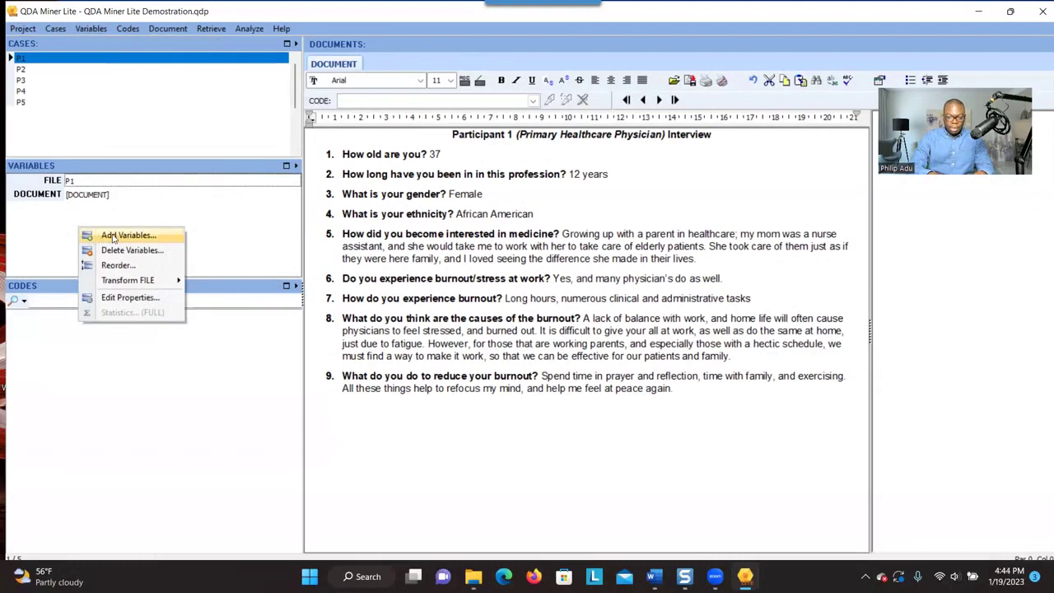
{"action": "left_click", "coordinate": [114, 238]}
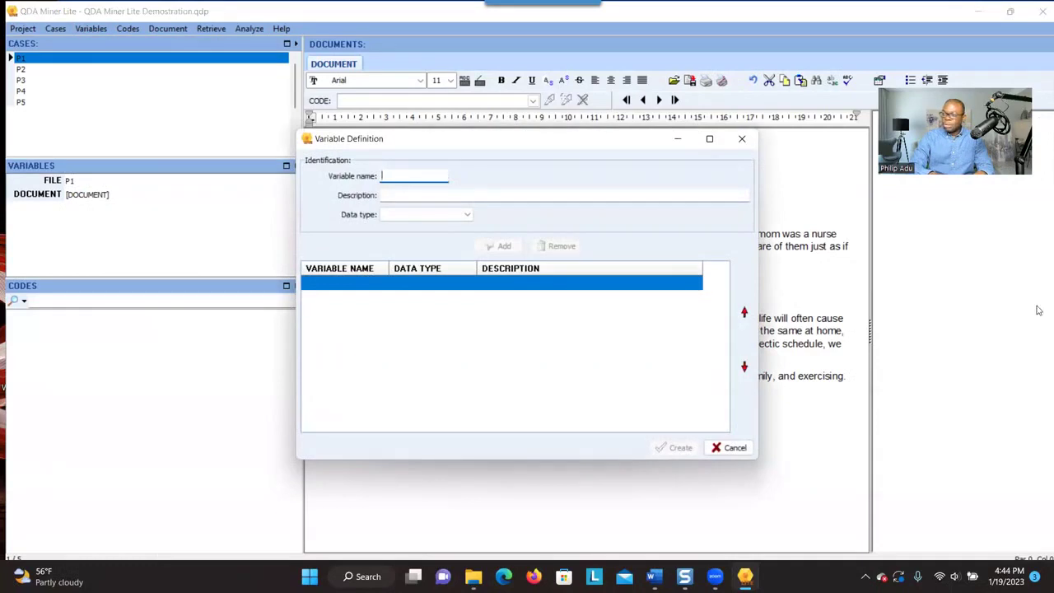
{"action": "type", "text": "AGE"}
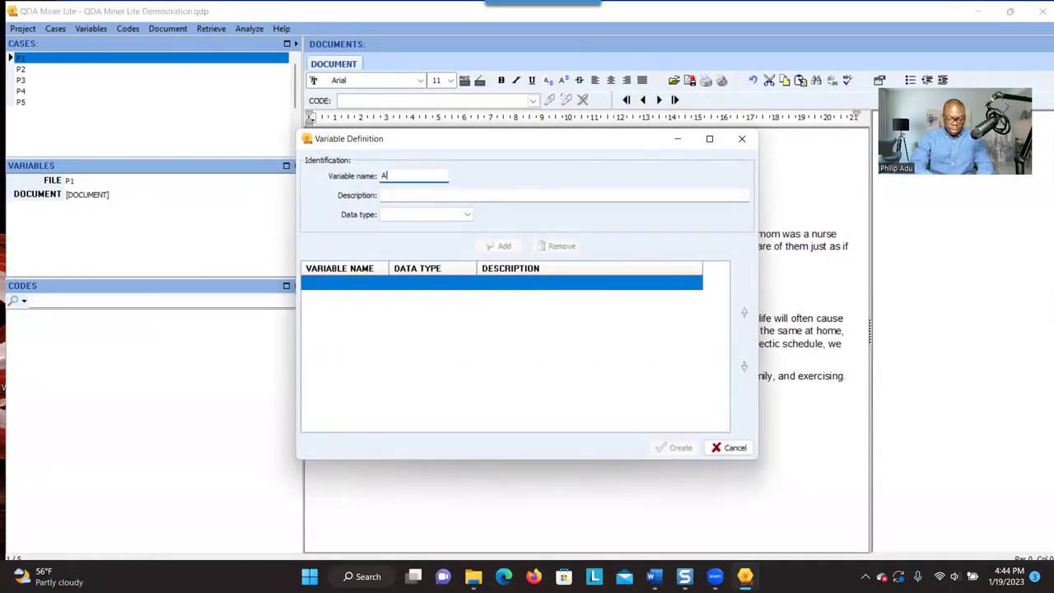
{"action": "left_click", "coordinate": [439, 195]}
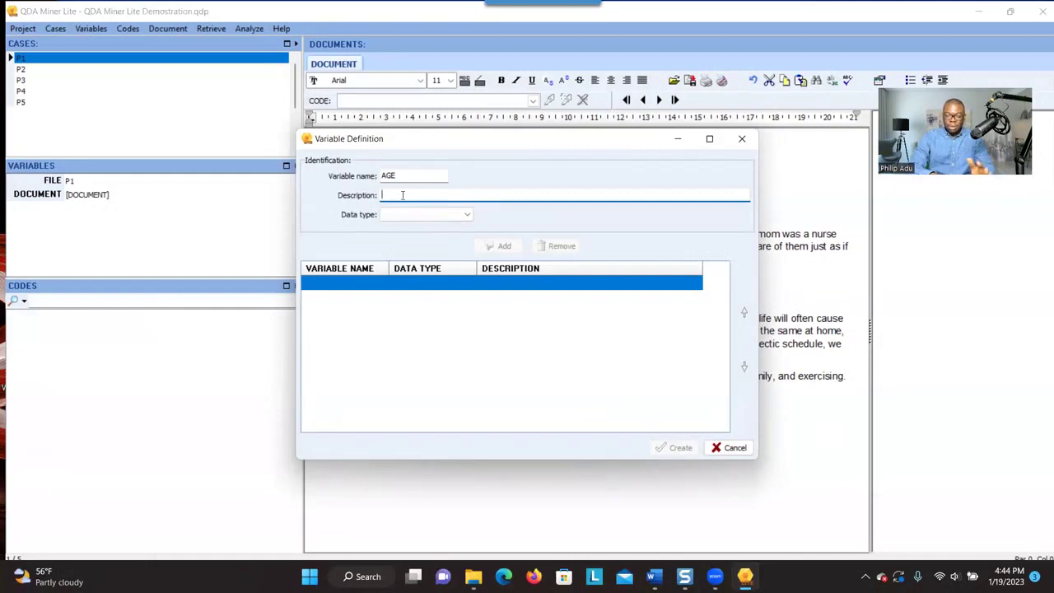
{"action": "left_click", "coordinate": [420, 215]}
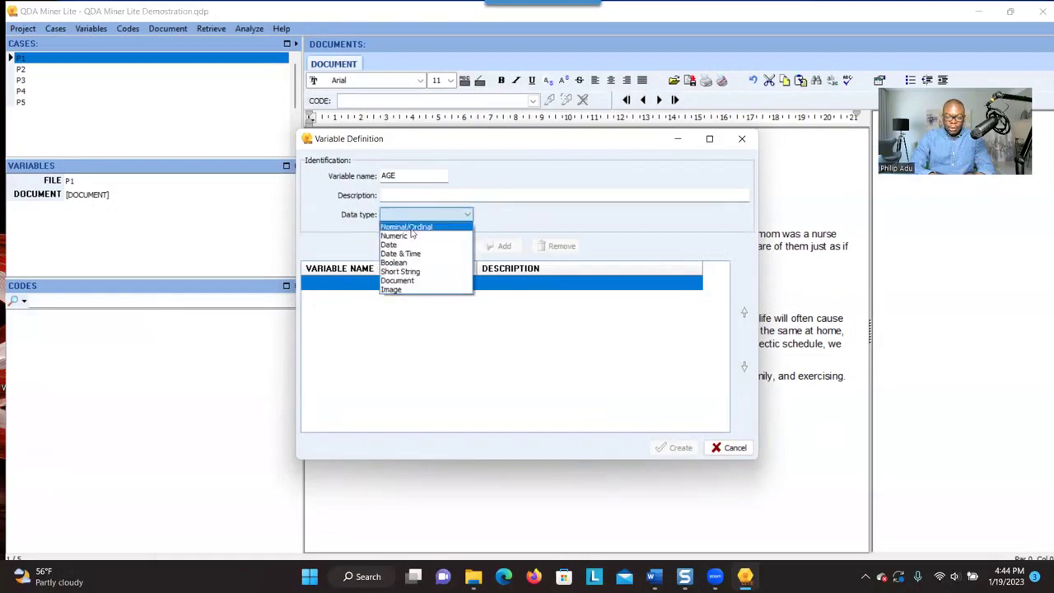
{"action": "left_click", "coordinate": [410, 236]}
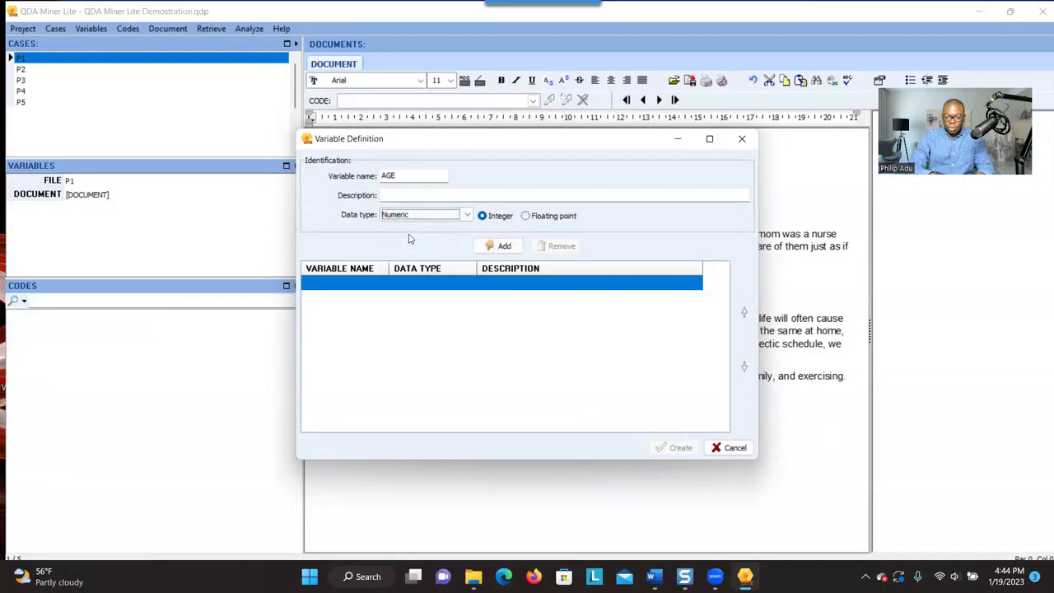
{"action": "left_click", "coordinate": [483, 216]}
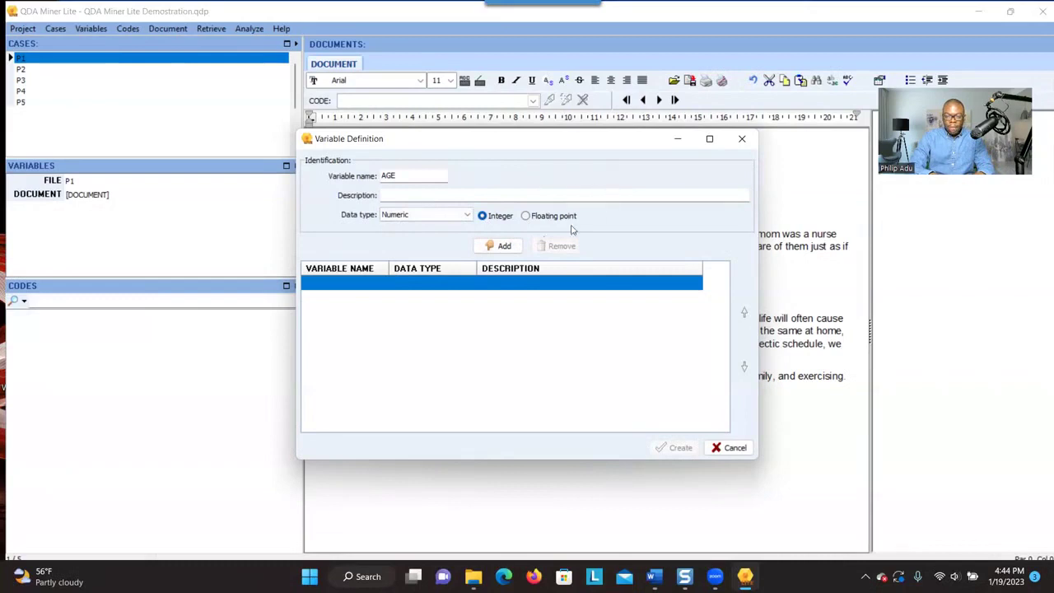
{"action": "left_click", "coordinate": [504, 246]}
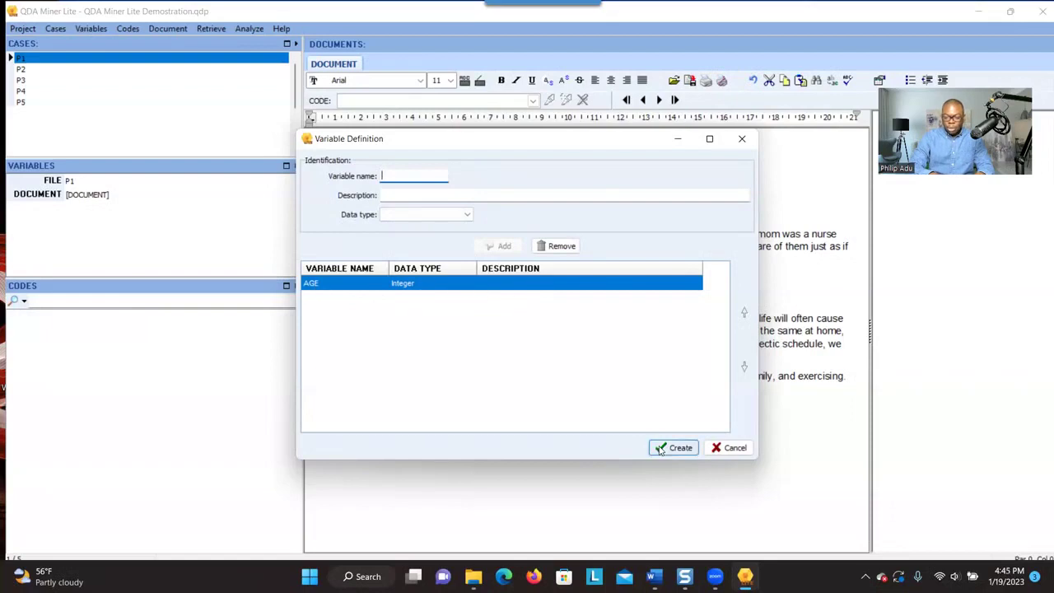
Add a variable named GENDER with the Nominal/Ordinal data type and the values Male and Female to the variable list.
{"action": "left_click", "coordinate": [397, 179]}
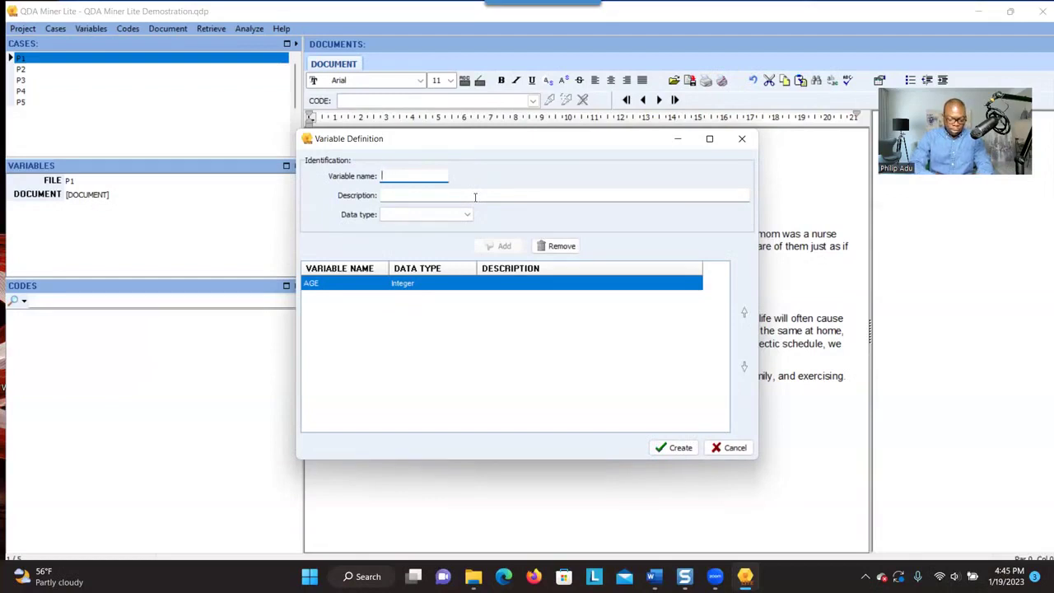
{"action": "type", "text": "GENDER"}
{"action": "left_click", "coordinate": [452, 215]}
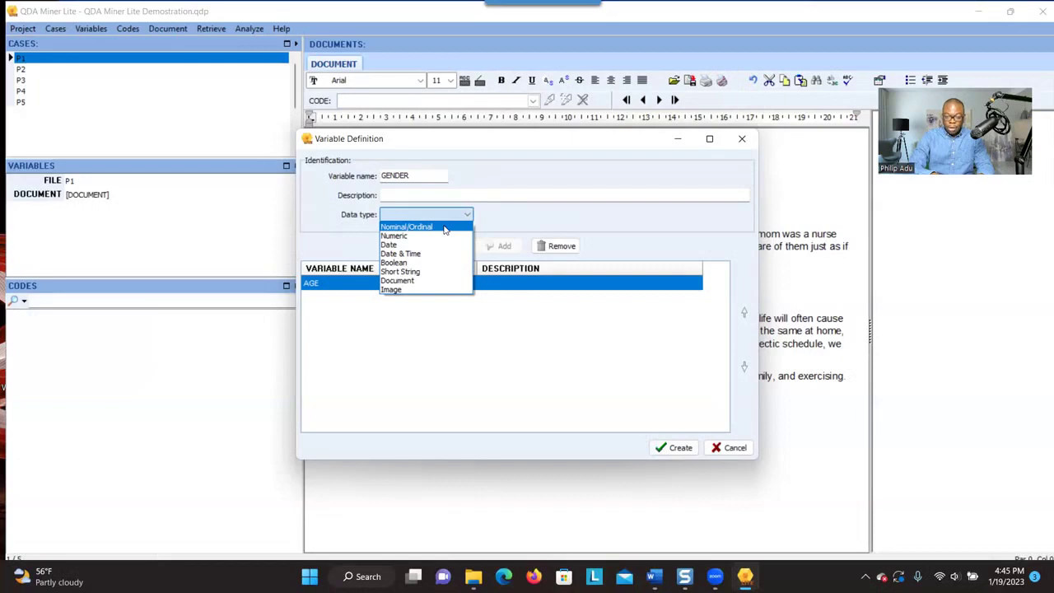
{"action": "left_click", "coordinate": [445, 230]}
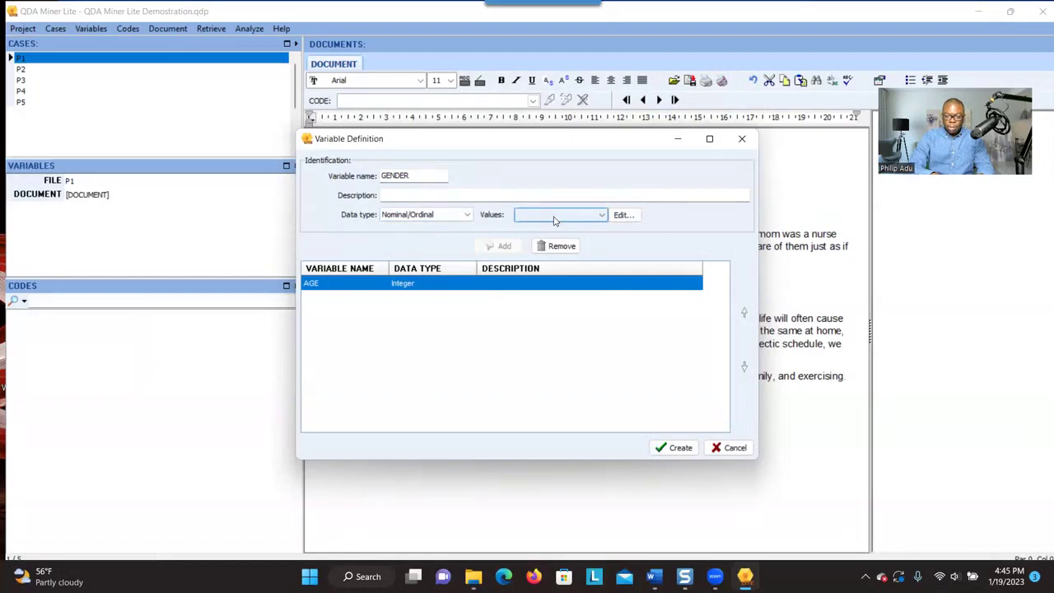
{"action": "left_click", "coordinate": [621, 215]}
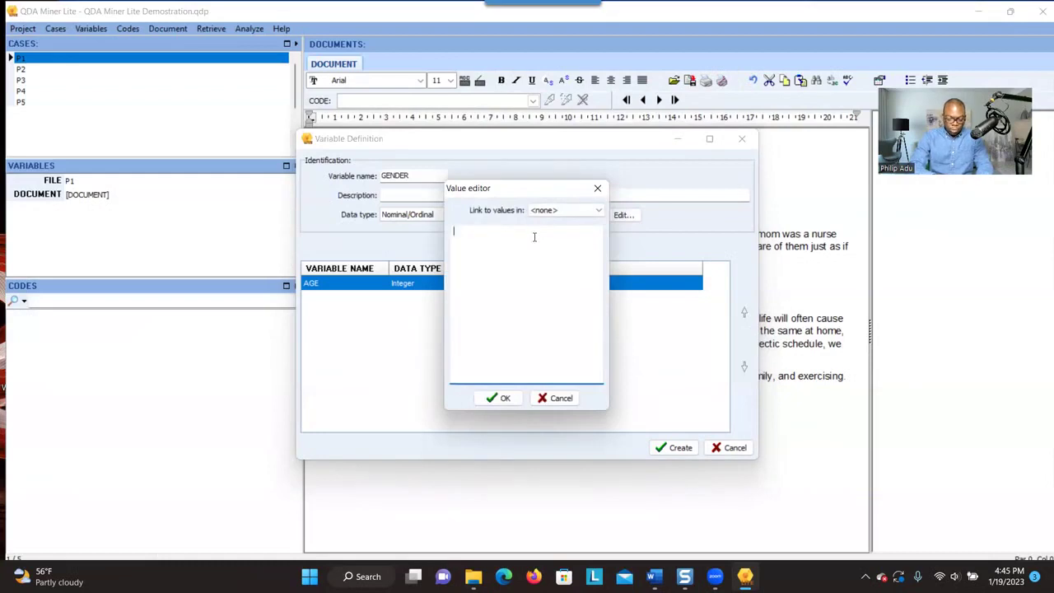
{"action": "type", "text": "Male"}
{"action": "key", "text": "Return"}
{"action": "type", "text": "Female"}
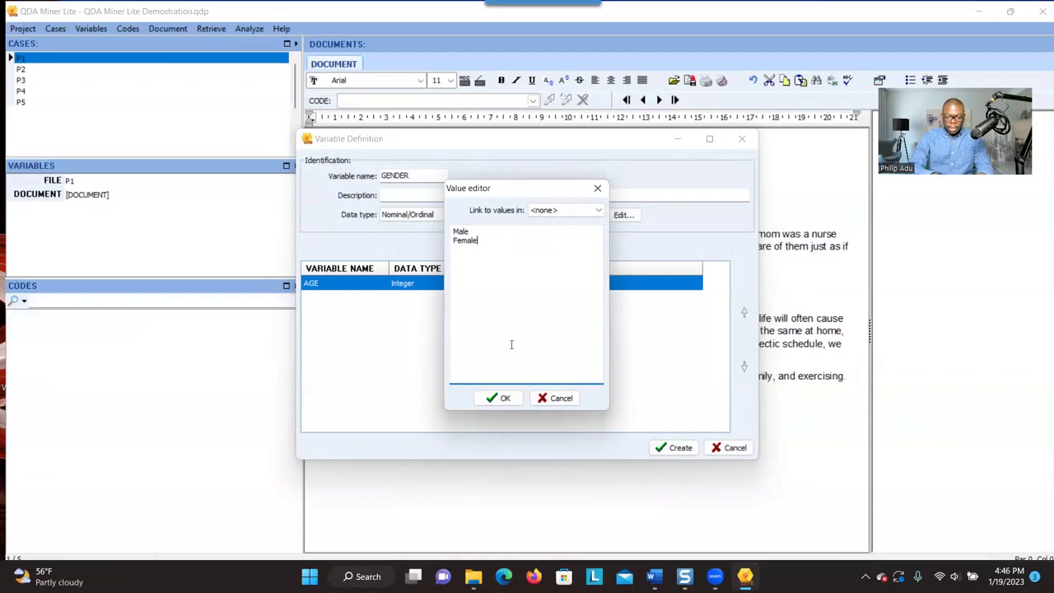
{"action": "left_click", "coordinate": [500, 398]}
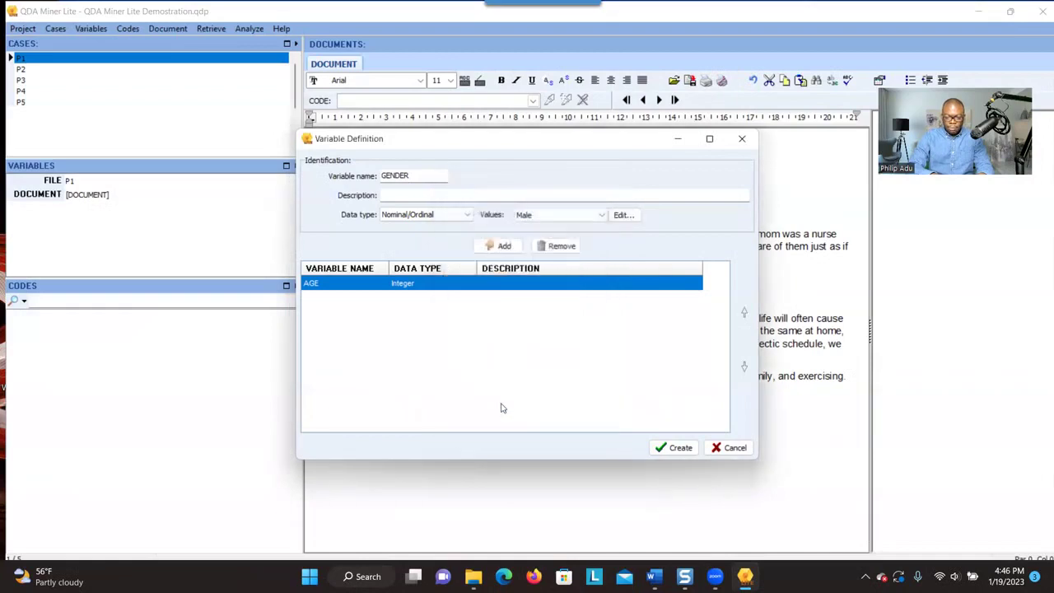
{"action": "left_click", "coordinate": [505, 247]}
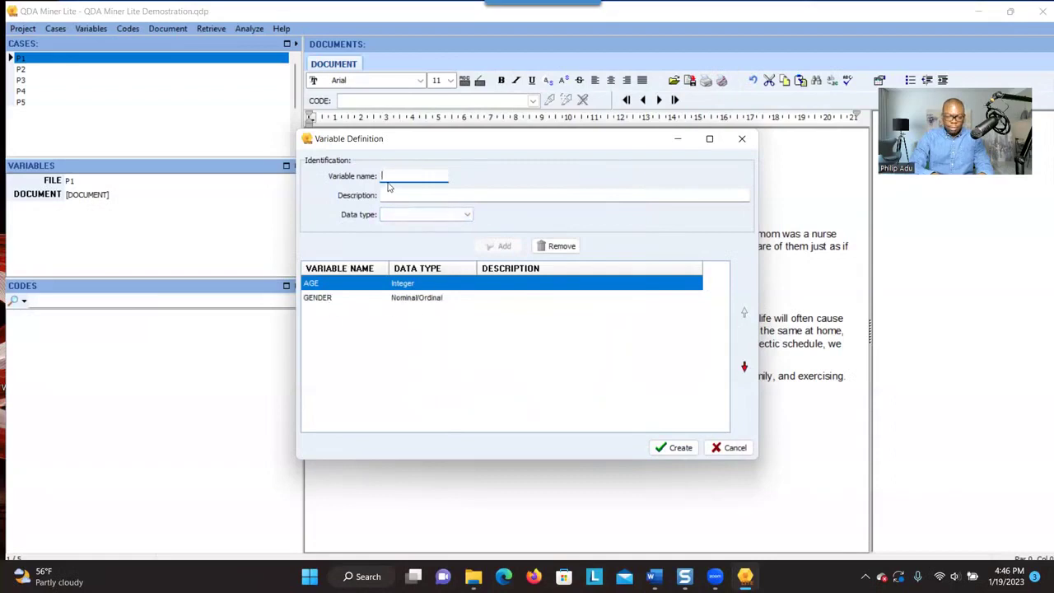
Add a Numeric integer variable named EXPERIENCE with the description "For the years of experience" to the variable list.
{"action": "type", "text": "EXP"}
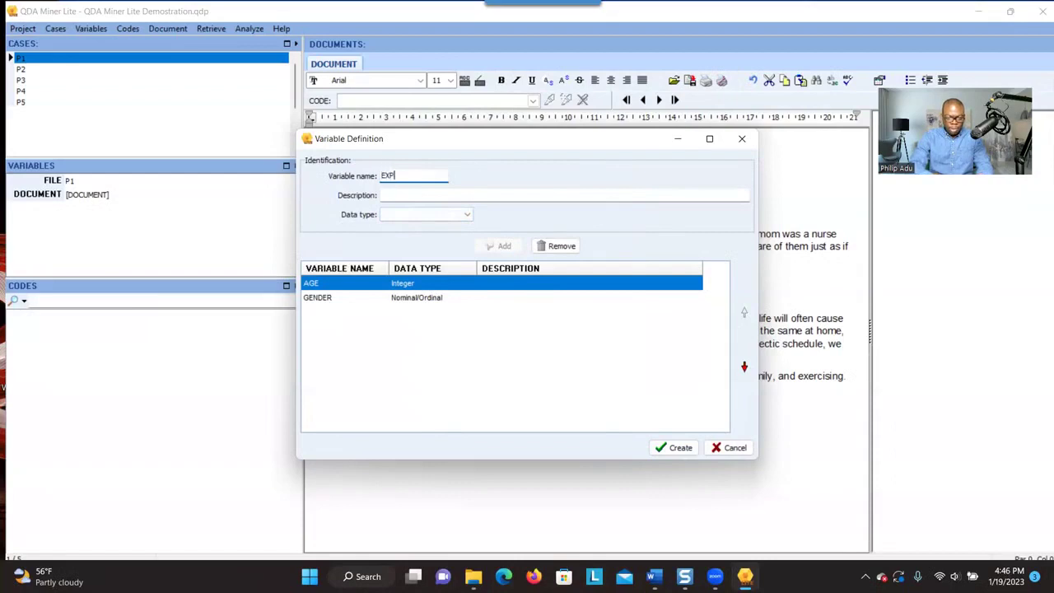
{"action": "type", "text": "ERIENCE"}
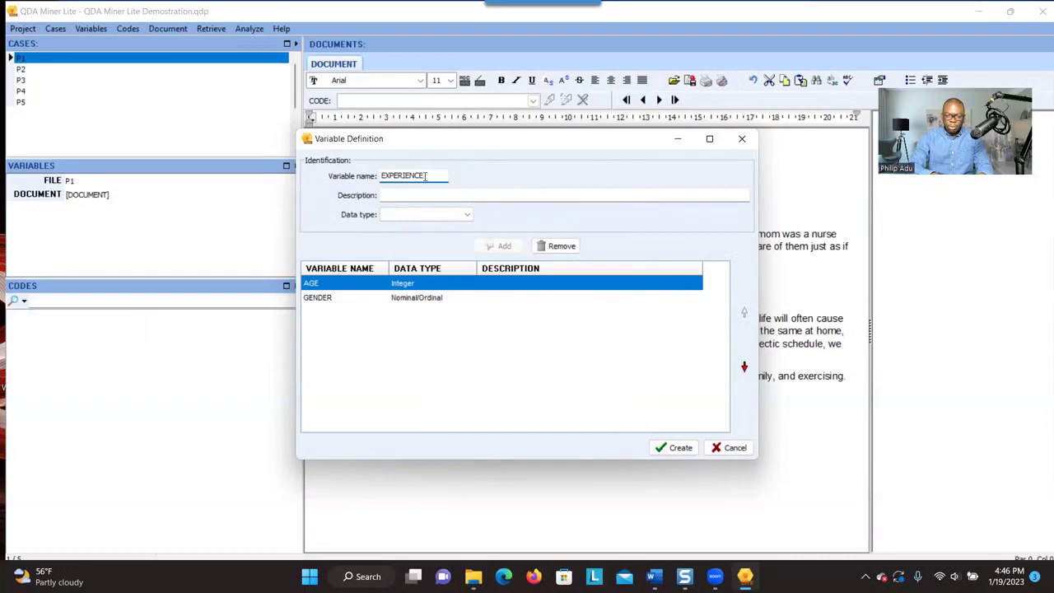
{"action": "left_click", "coordinate": [417, 193]}
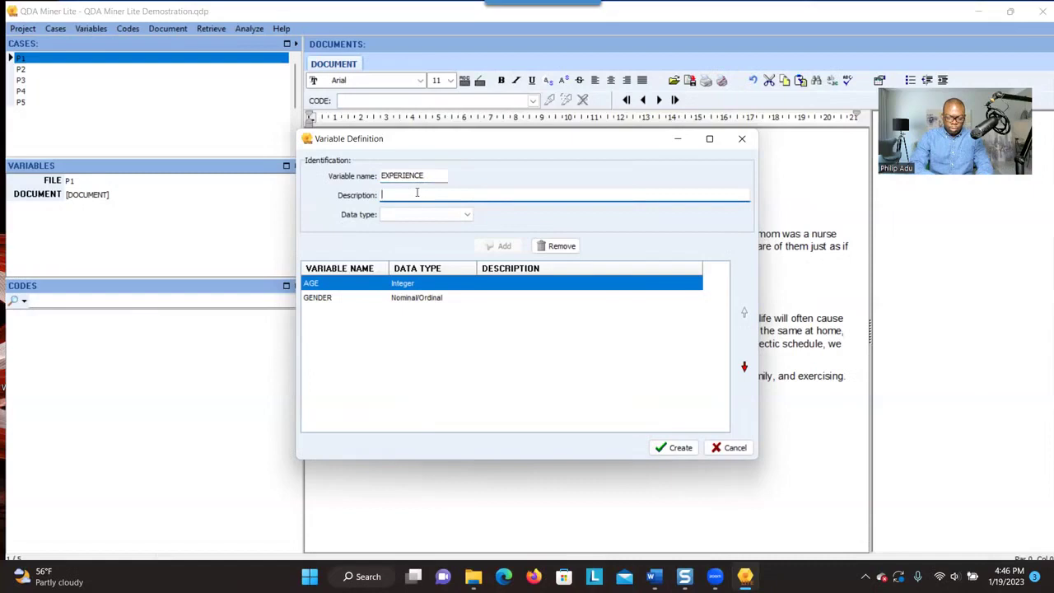
{"action": "type", "text": "For the years of "}
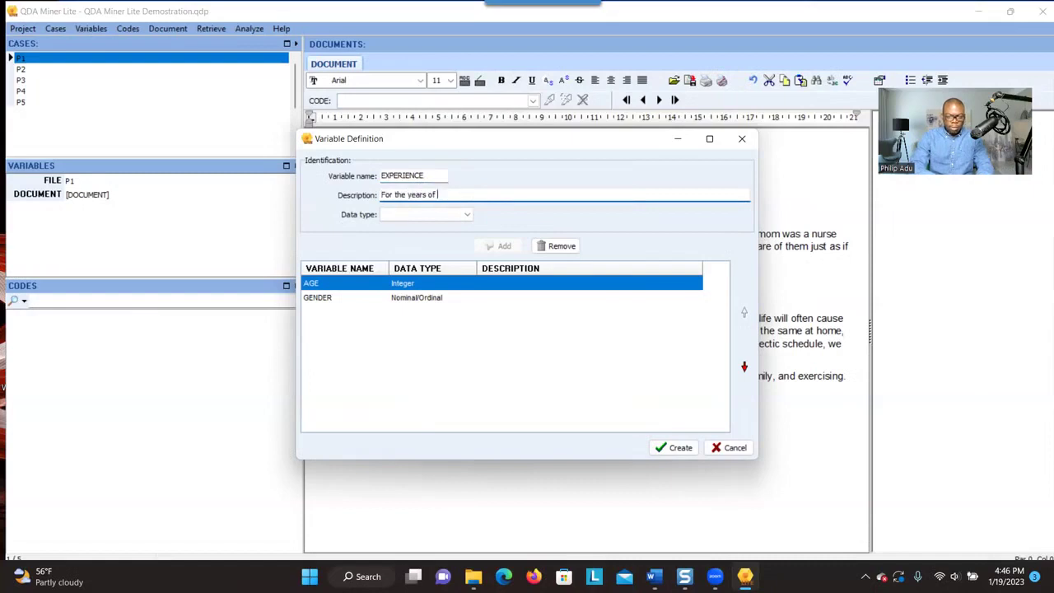
{"action": "type", "text": "experience"}
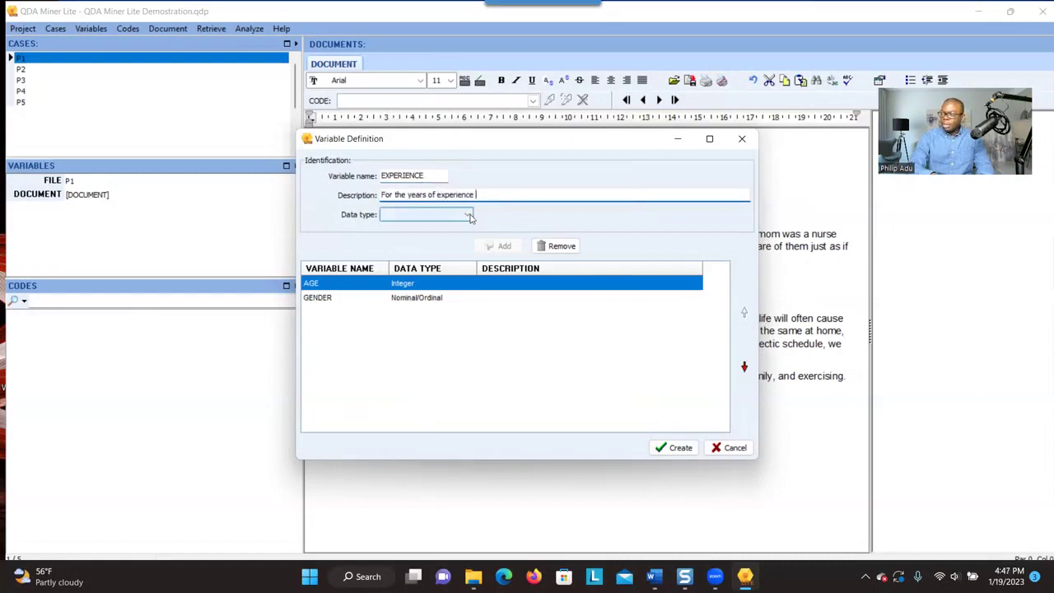
{"action": "left_click", "coordinate": [469, 216]}
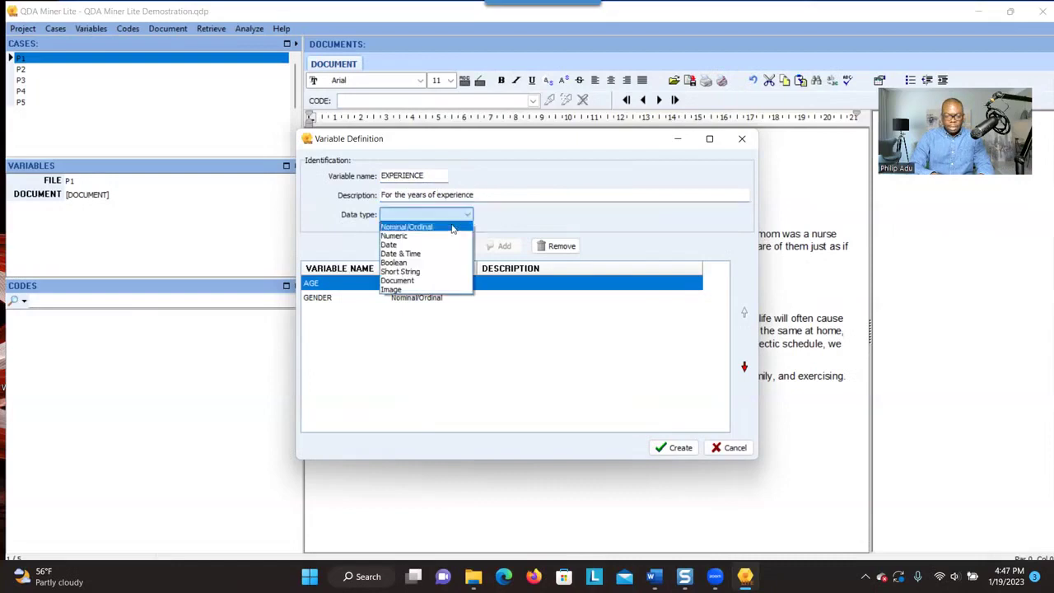
{"action": "left_click", "coordinate": [437, 236]}
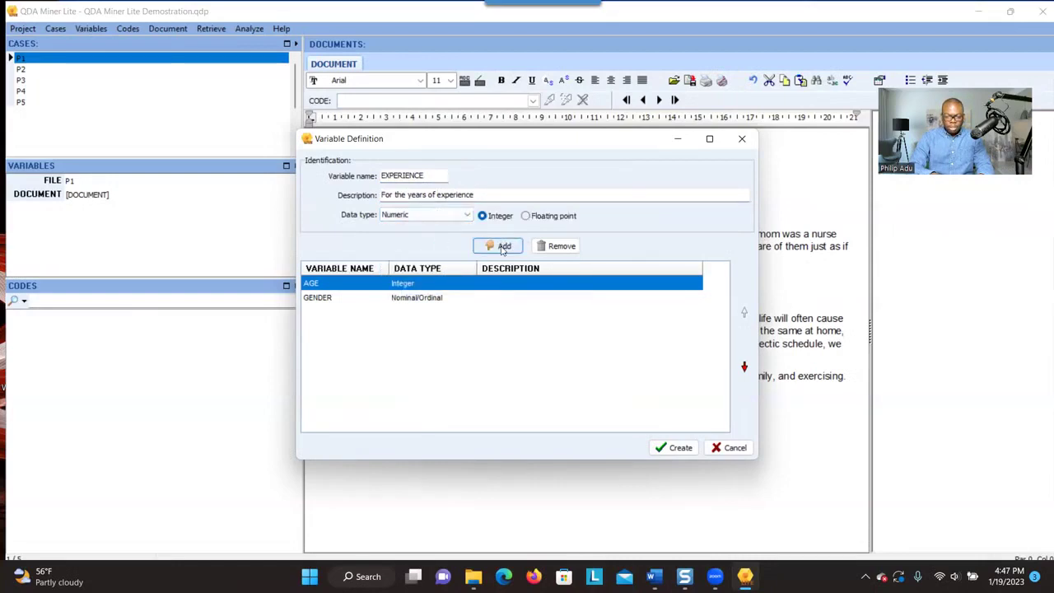
{"action": "left_click", "coordinate": [502, 247]}
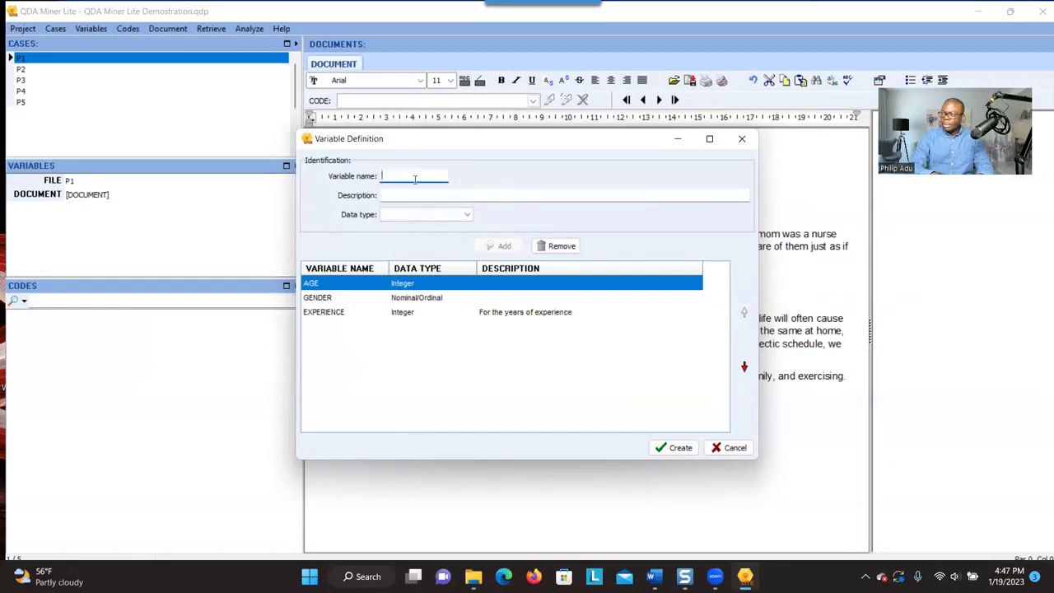
Add a Nominal/Ordinal variable named ETHNICITY with the values African American, Caucasian and Asian American, and create all the listed variables.
{"action": "type", "text": "ETHNI"}
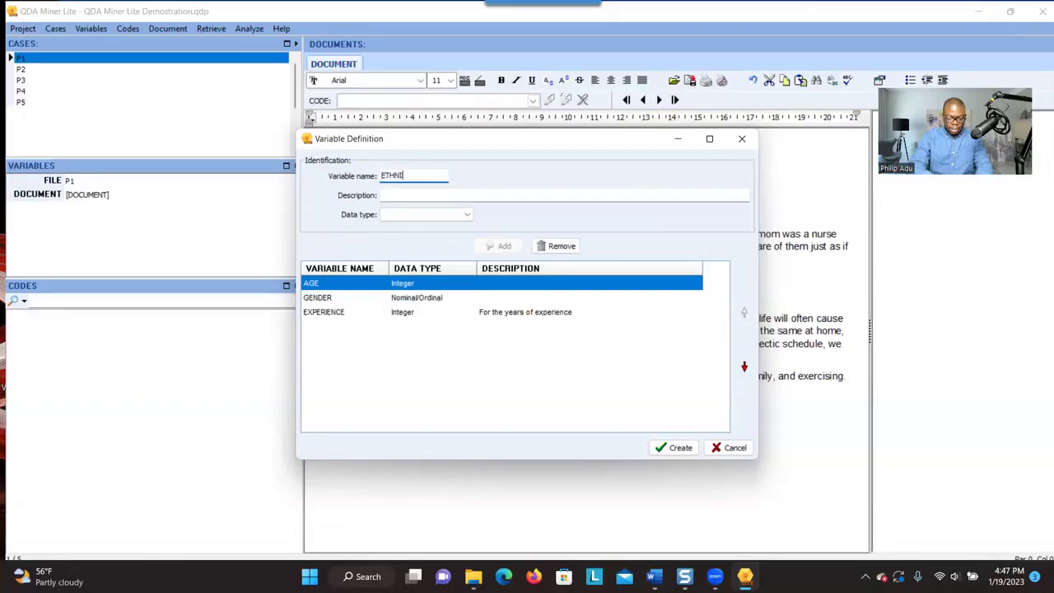
{"action": "type", "text": "CITY"}
{"action": "key", "text": "Tab"}
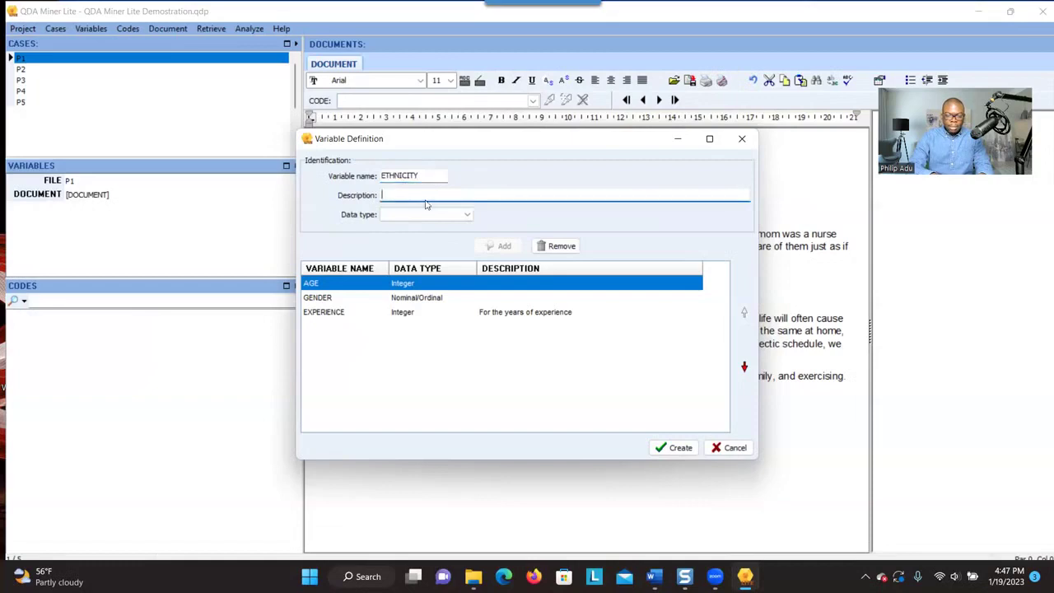
{"action": "left_click", "coordinate": [423, 214]}
{"action": "left_click", "coordinate": [415, 229]}
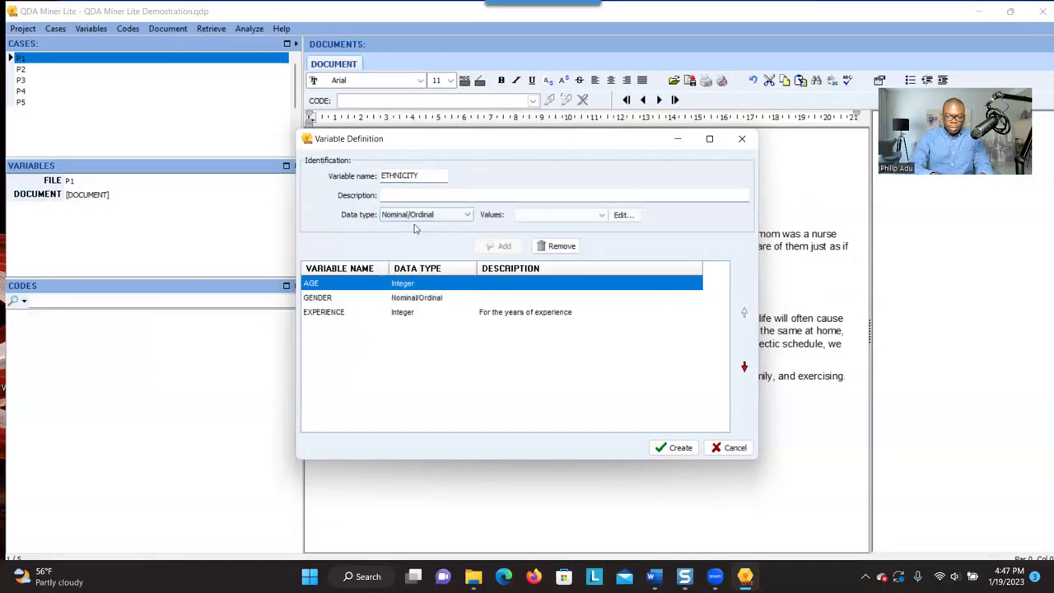
{"action": "left_click", "coordinate": [624, 214]}
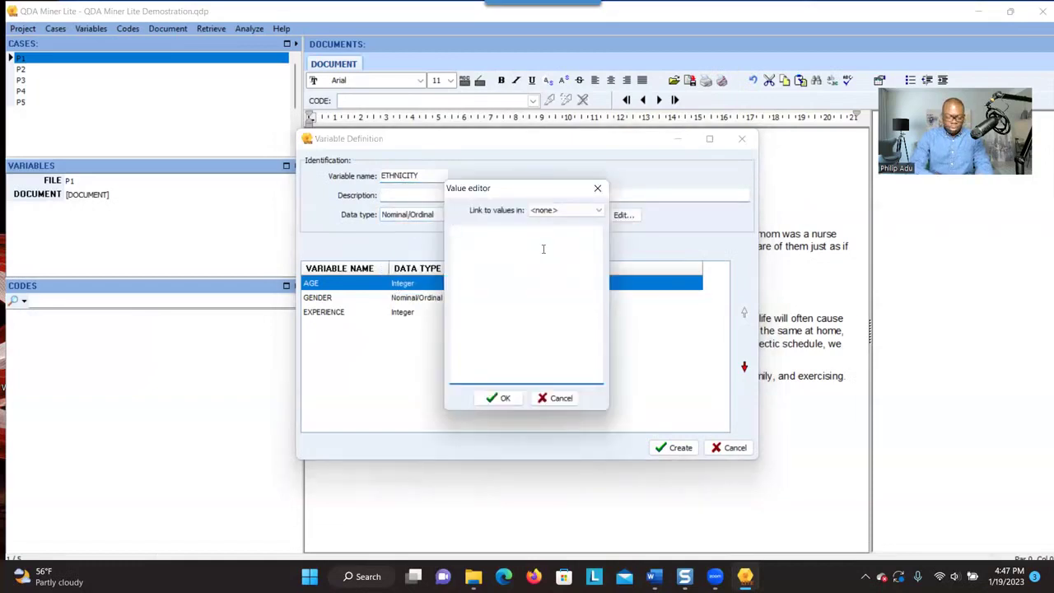
{"action": "type", "text": "African American"}
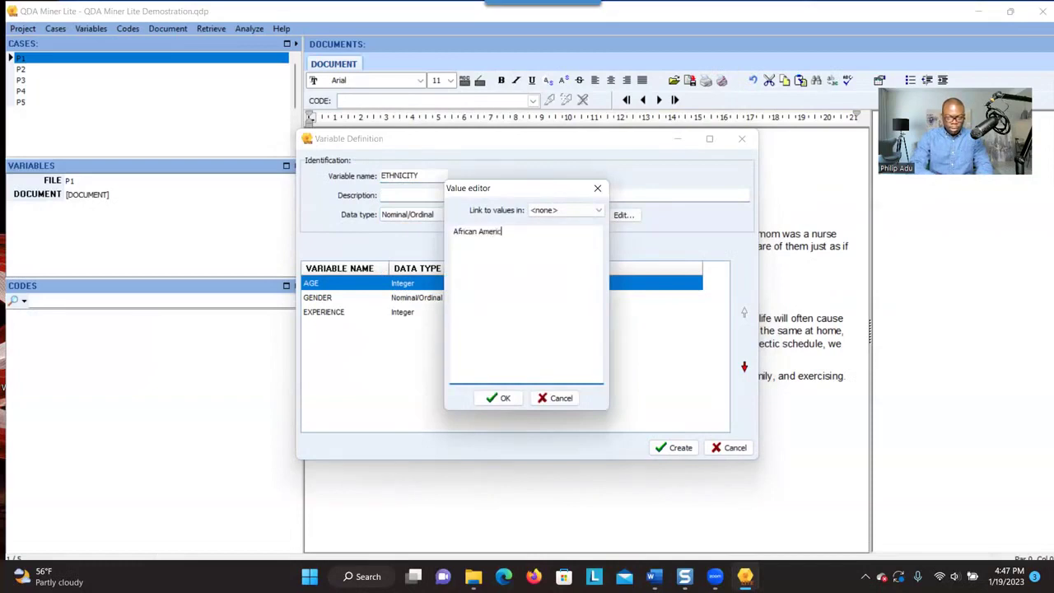
{"action": "key", "text": "Return"}
{"action": "type", "text": "Caucasian"}
{"action": "key", "text": "Return"}
{"action": "type", "text": "Asian American"}
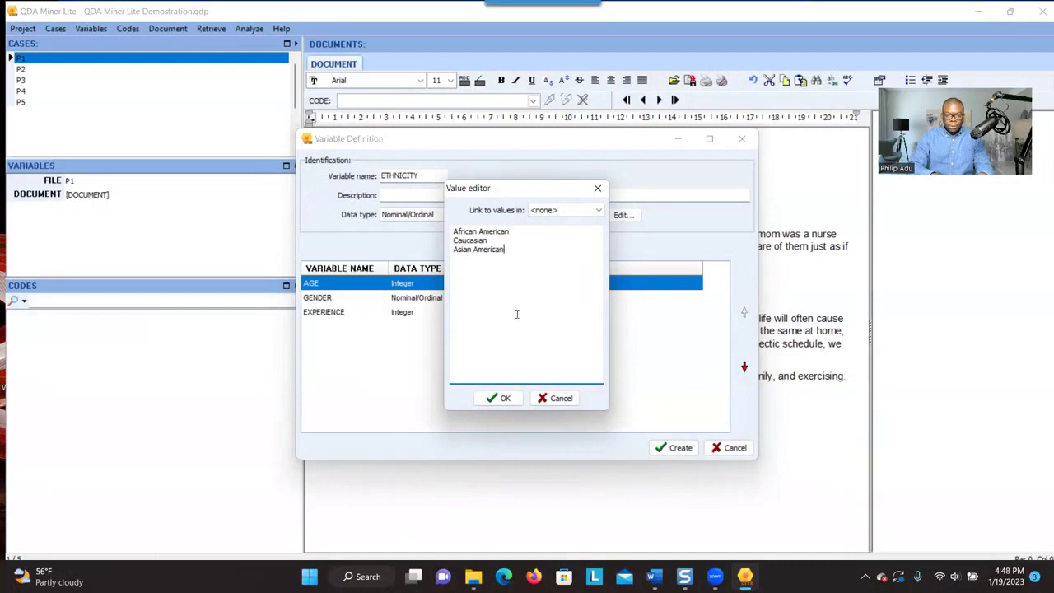
{"action": "left_click", "coordinate": [502, 398]}
{"action": "left_click", "coordinate": [499, 245]}
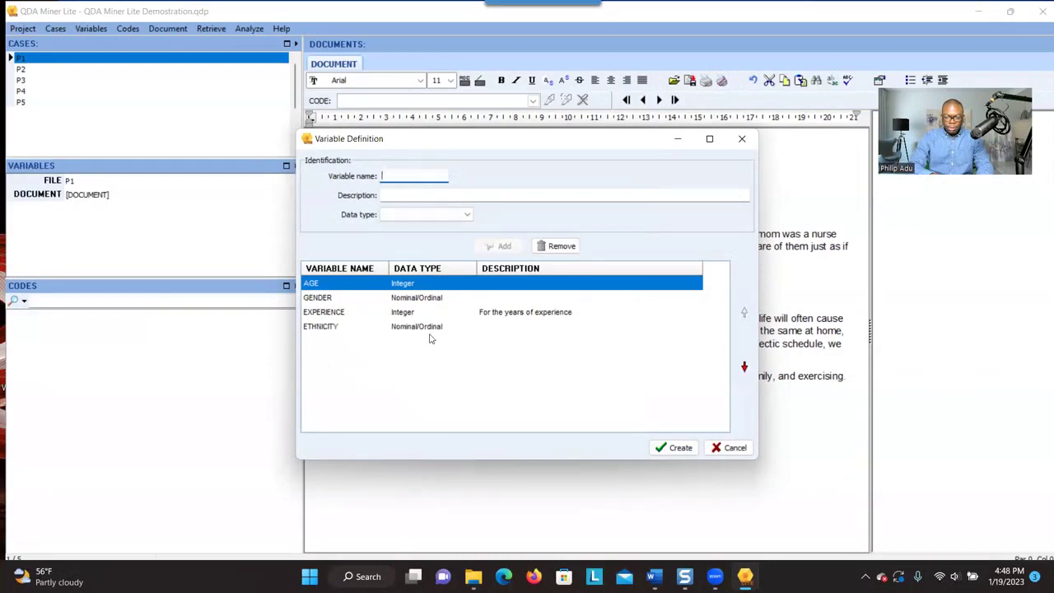
{"action": "left_click", "coordinate": [677, 449]}
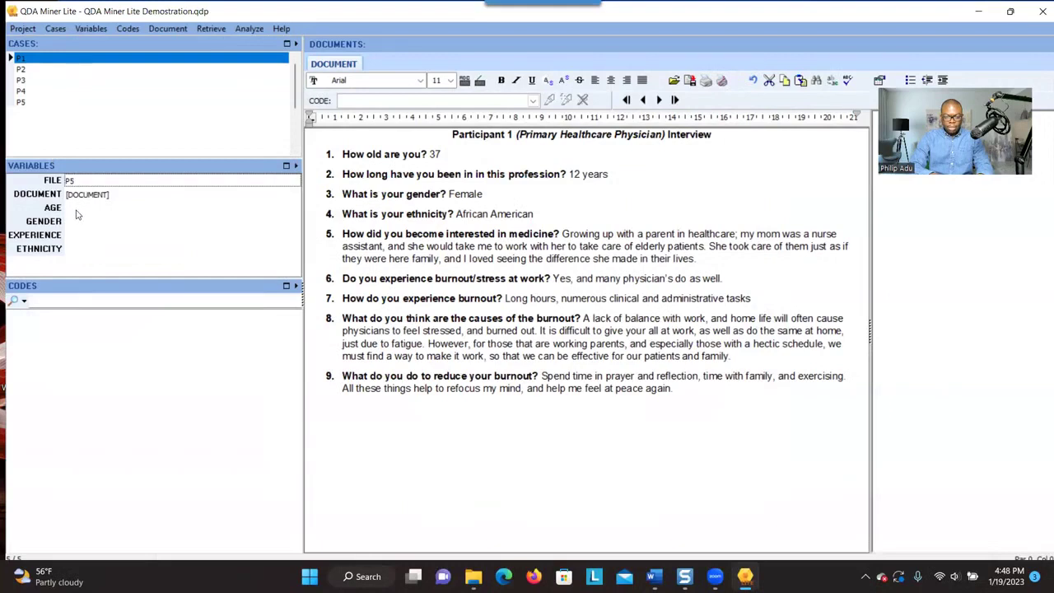
Fill in participant P1's variables: AGE 37, GENDER Female, EXPERIENCE 12 and ETHNICITY African American.
{"action": "mouse_move", "coordinate": [72, 235]}
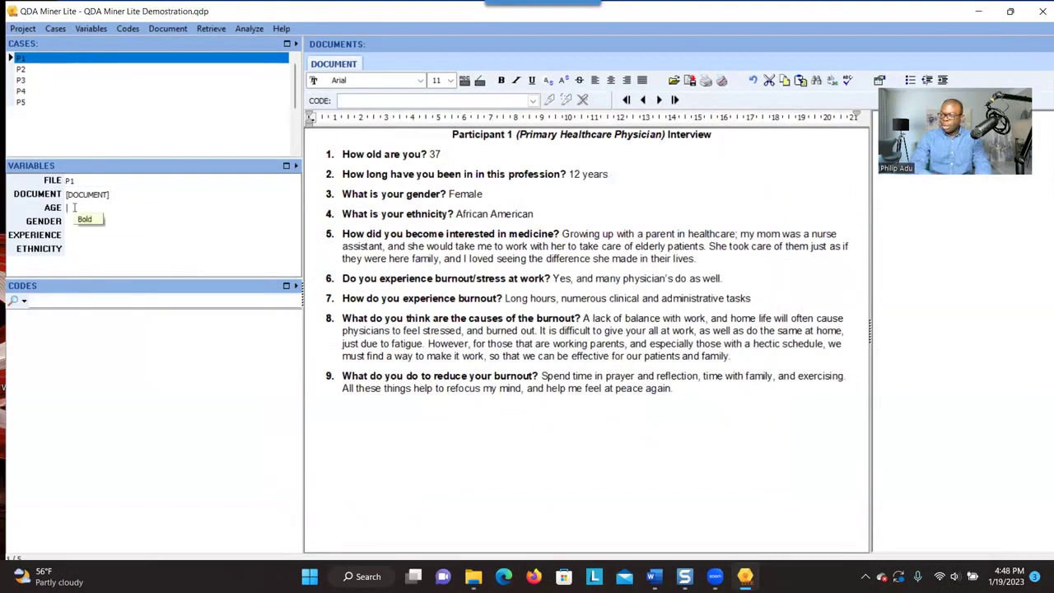
{"action": "type", "text": "37"}
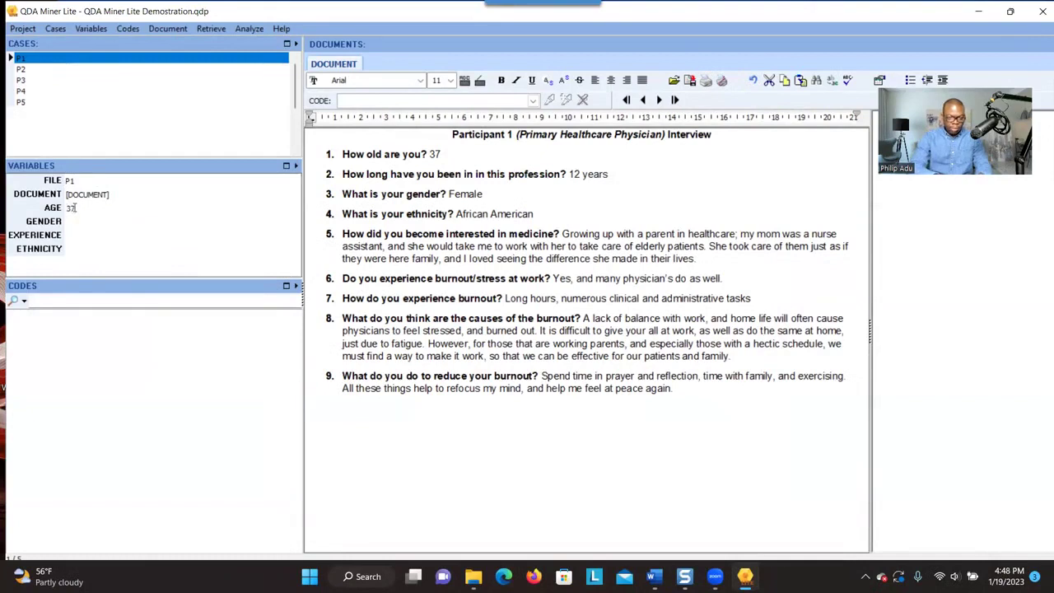
{"action": "left_click", "coordinate": [77, 224]}
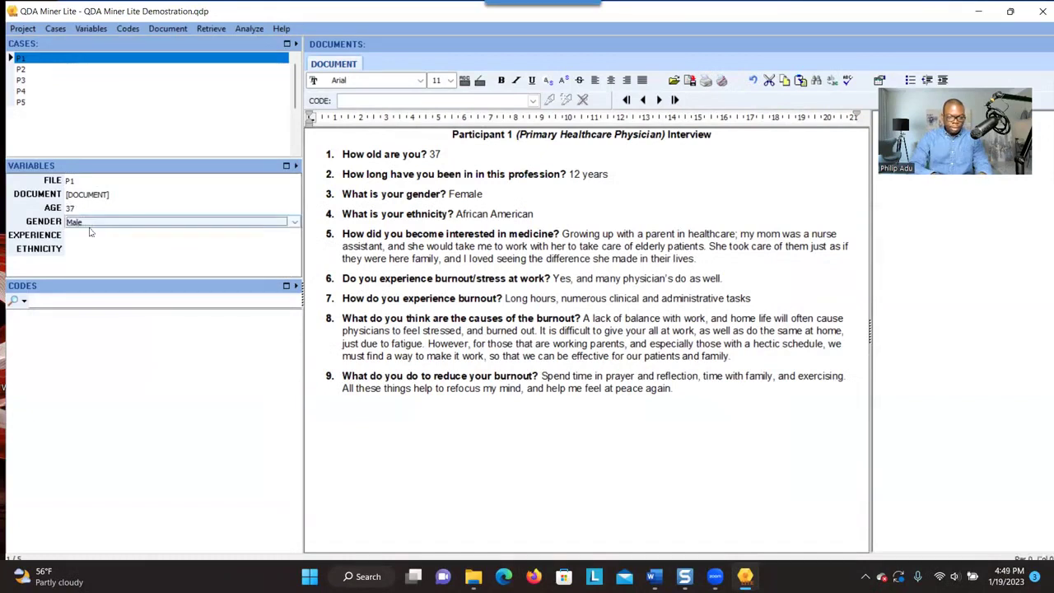
{"action": "left_click", "coordinate": [294, 222]}
{"action": "left_click", "coordinate": [175, 243]}
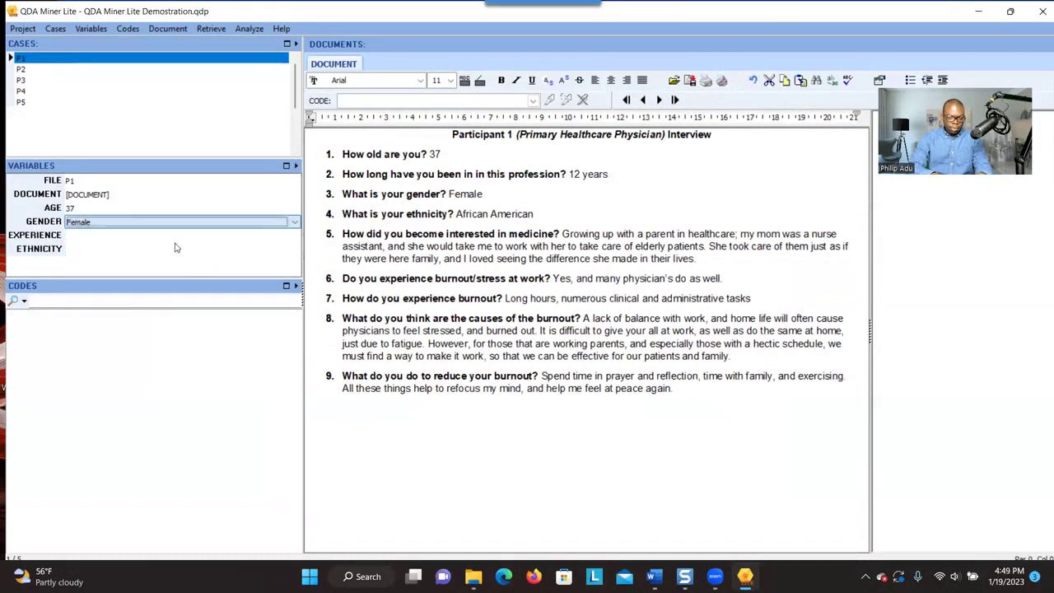
{"action": "left_click", "coordinate": [126, 236]}
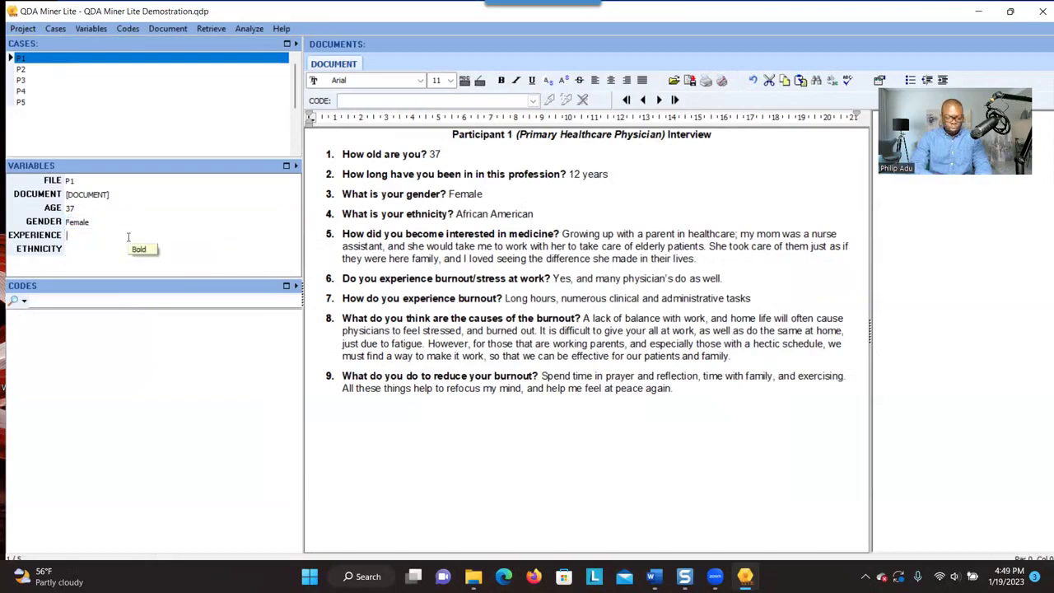
{"action": "type", "text": "12"}
{"action": "key", "text": "Tab"}
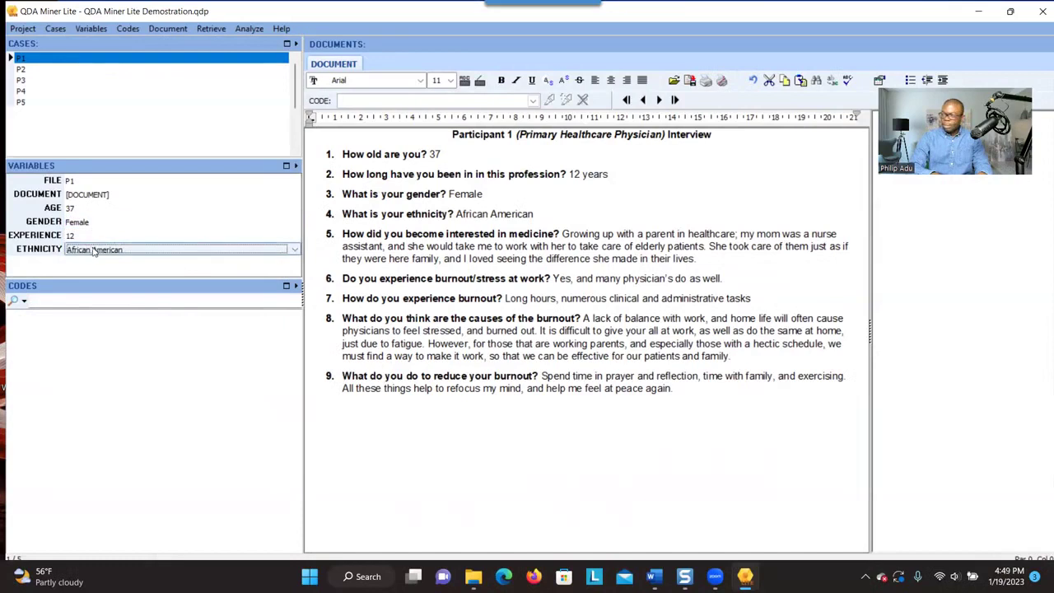
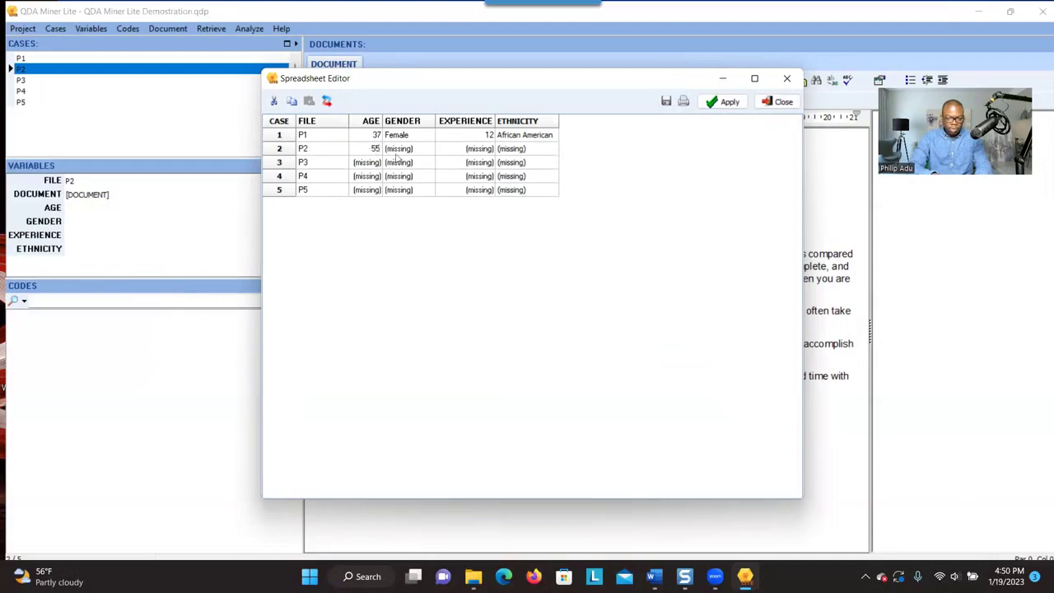
In the Spreadsheet Editor, enter the AGE values 70 for P3, 33 for P4 and 65 for P5.
{"action": "left_click", "coordinate": [399, 161]}
{"action": "left_click", "coordinate": [360, 164]}
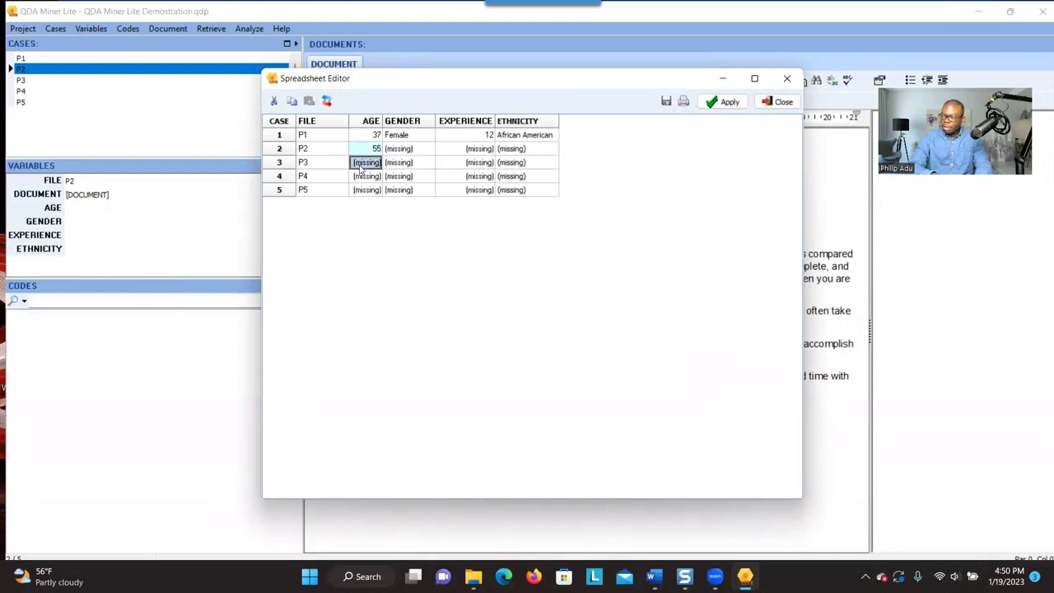
{"action": "type", "text": "70"}
{"action": "left_click", "coordinate": [367, 177]}
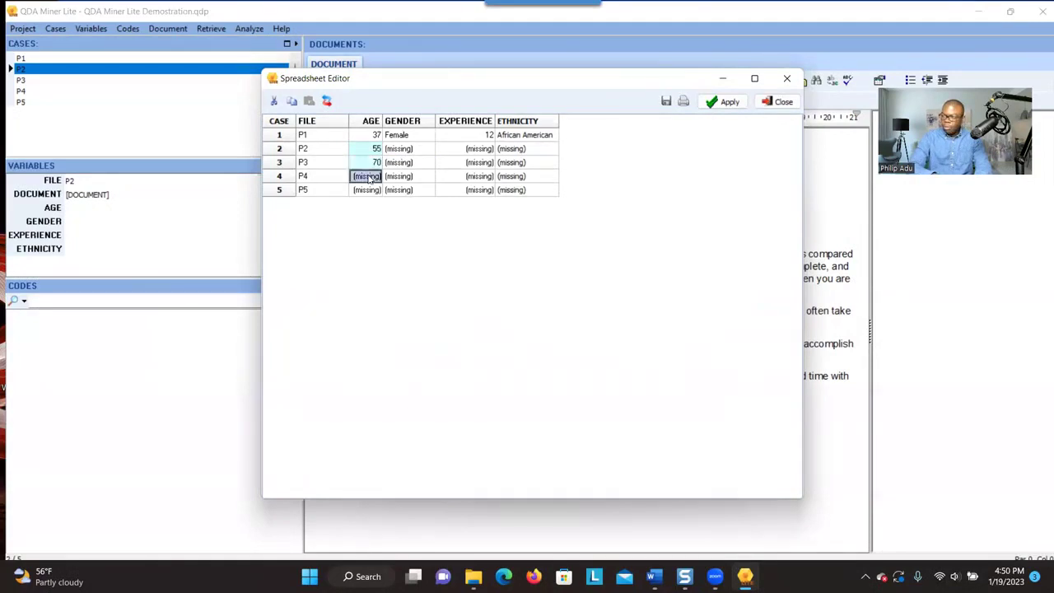
{"action": "type", "text": "35"}
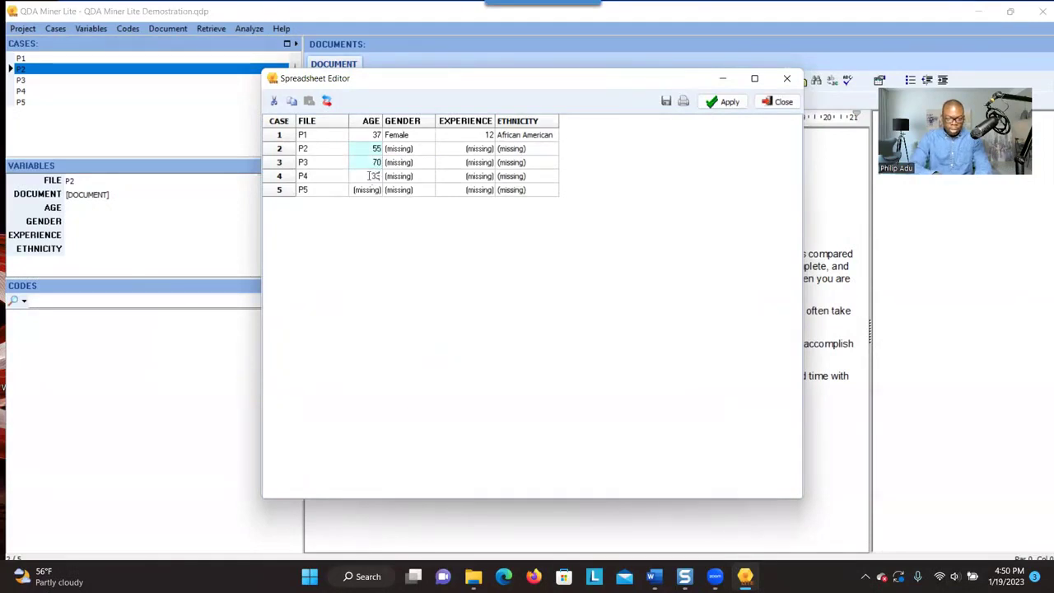
{"action": "left_click", "coordinate": [367, 190]}
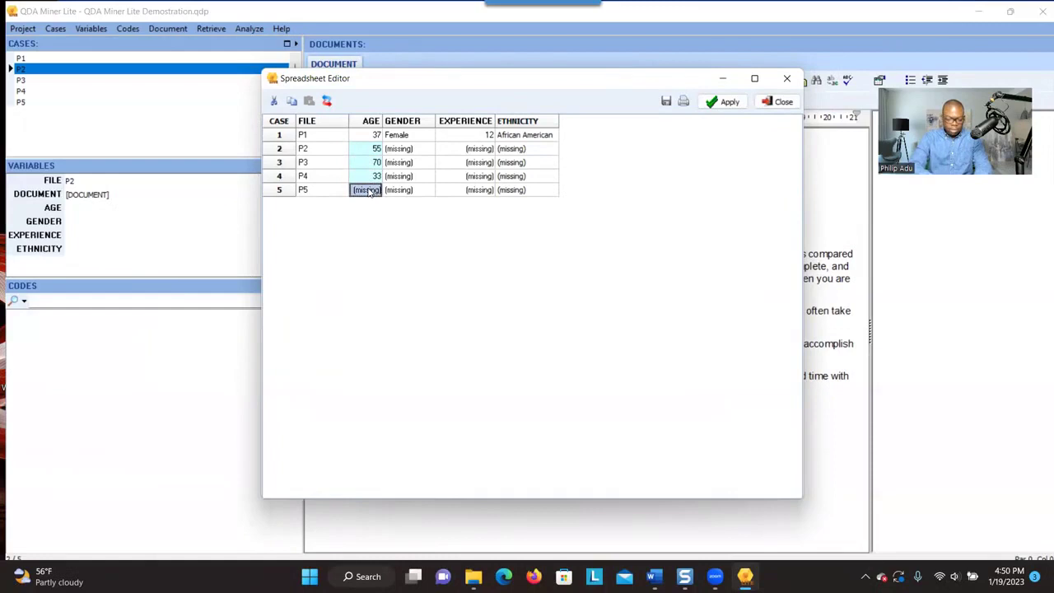
{"action": "type", "text": "65"}
Set GENDER to Male for P2 and P3, and to Female for P4 and P5.
{"action": "left_click", "coordinate": [417, 152]}
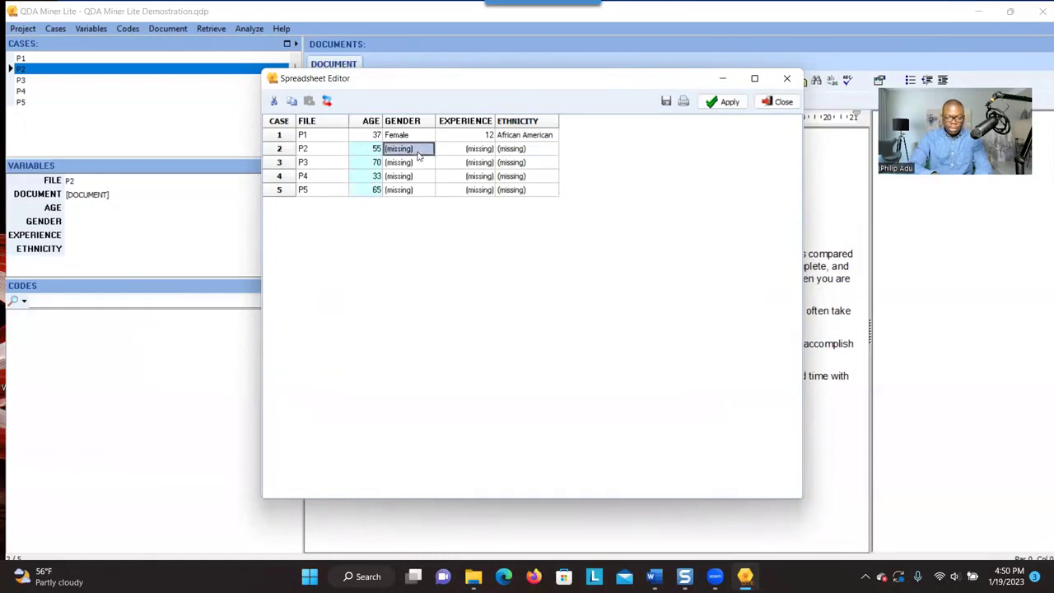
{"action": "type", "text": "Male"}
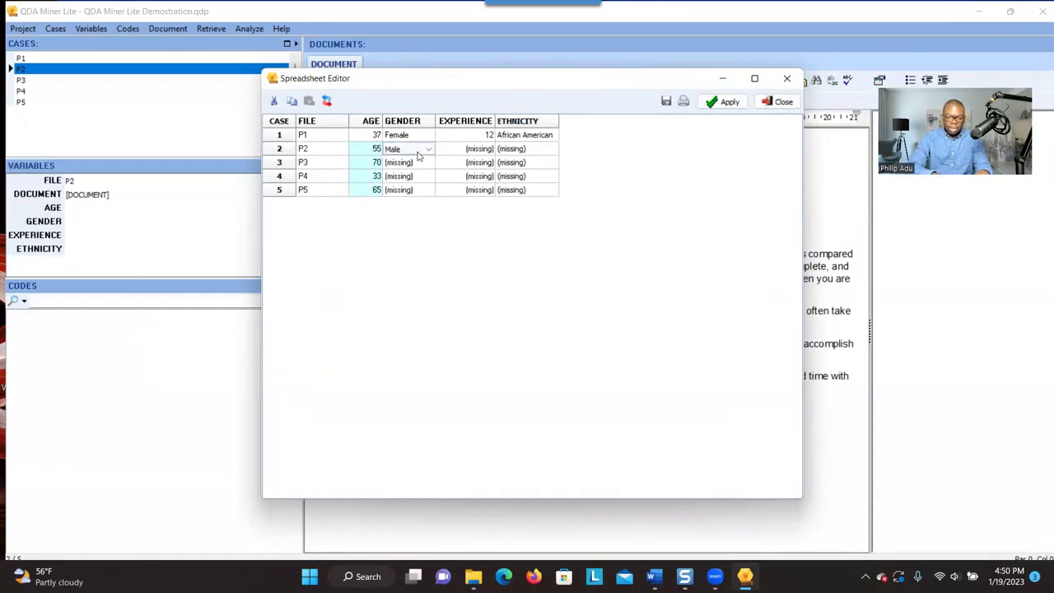
{"action": "left_click", "coordinate": [427, 162]}
{"action": "type", "text": "Male"}
{"action": "left_click", "coordinate": [420, 175]}
{"action": "type", "text": "Female"}
{"action": "left_click", "coordinate": [425, 190]}
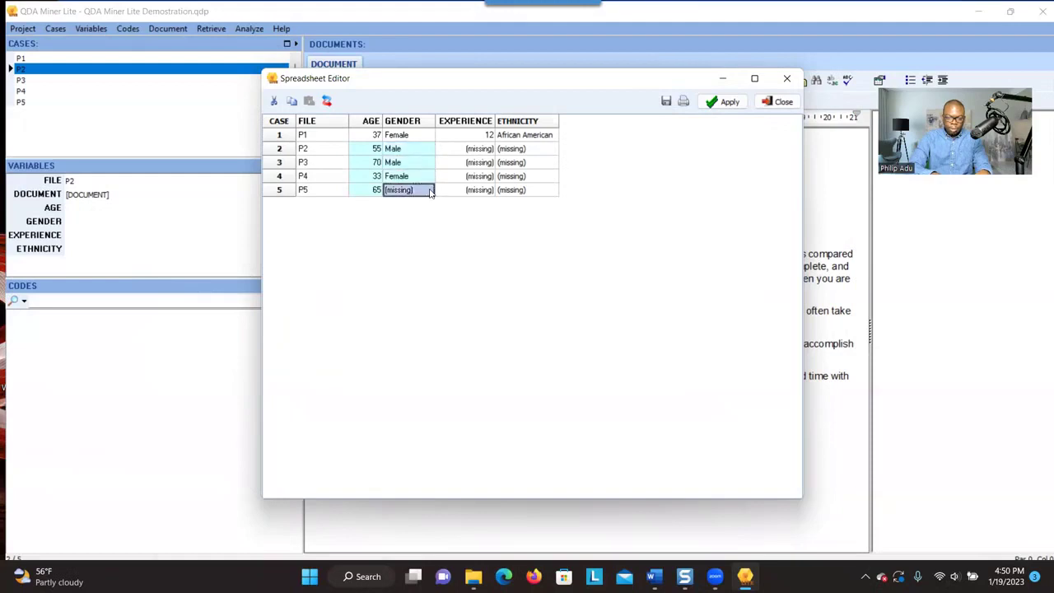
{"action": "type", "text": "Female"}
Enter the EXPERIENCE values 25 for P2, 35 for P3, 2 for P4 and 30 for P5.
{"action": "left_click", "coordinate": [480, 149]}
{"action": "type", "text": "25"}
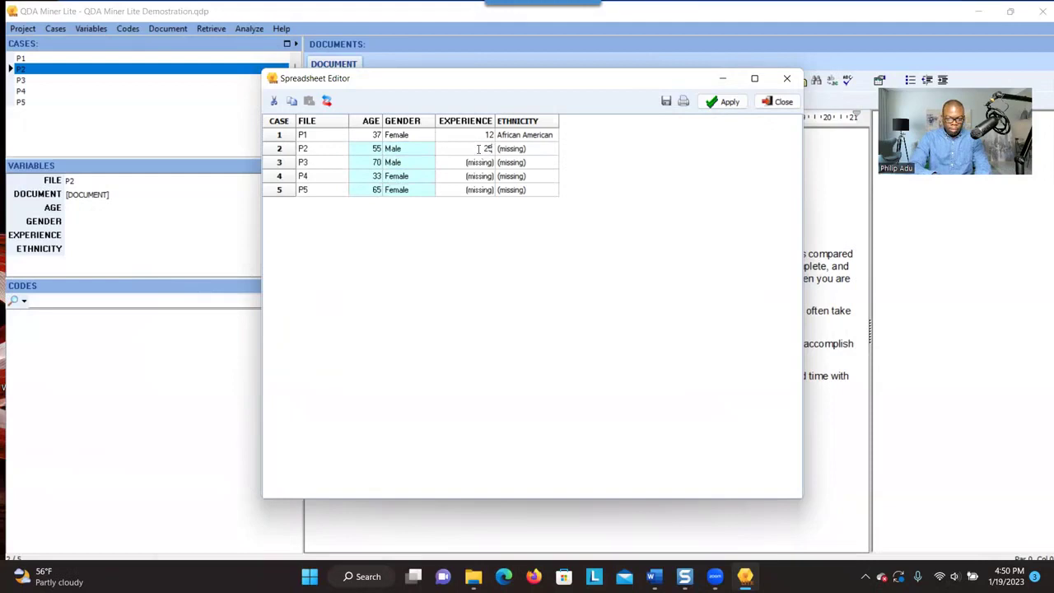
{"action": "left_click", "coordinate": [480, 164]}
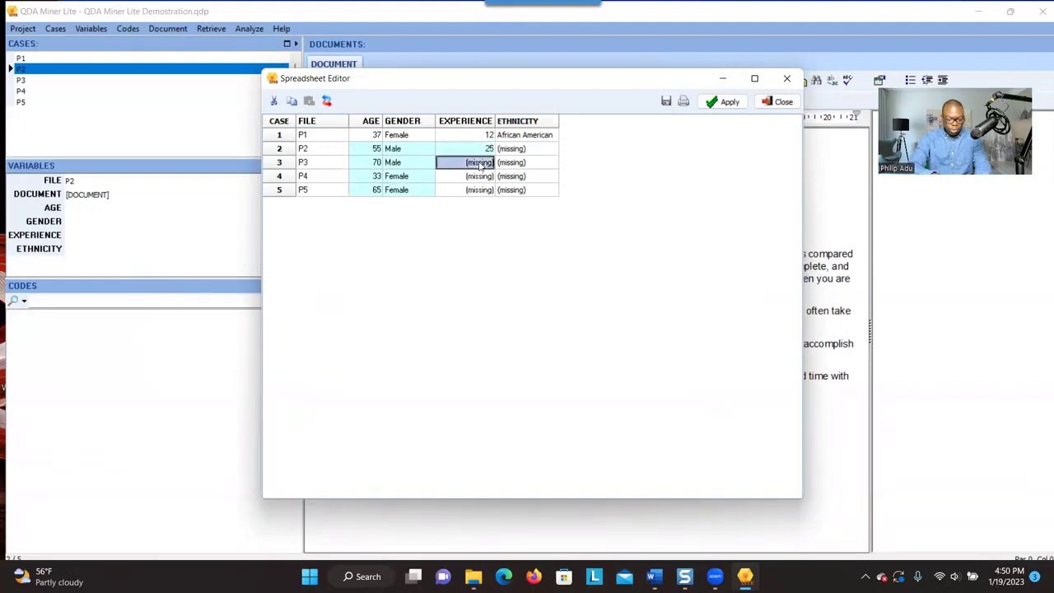
{"action": "type", "text": "35"}
{"action": "left_click", "coordinate": [482, 175]}
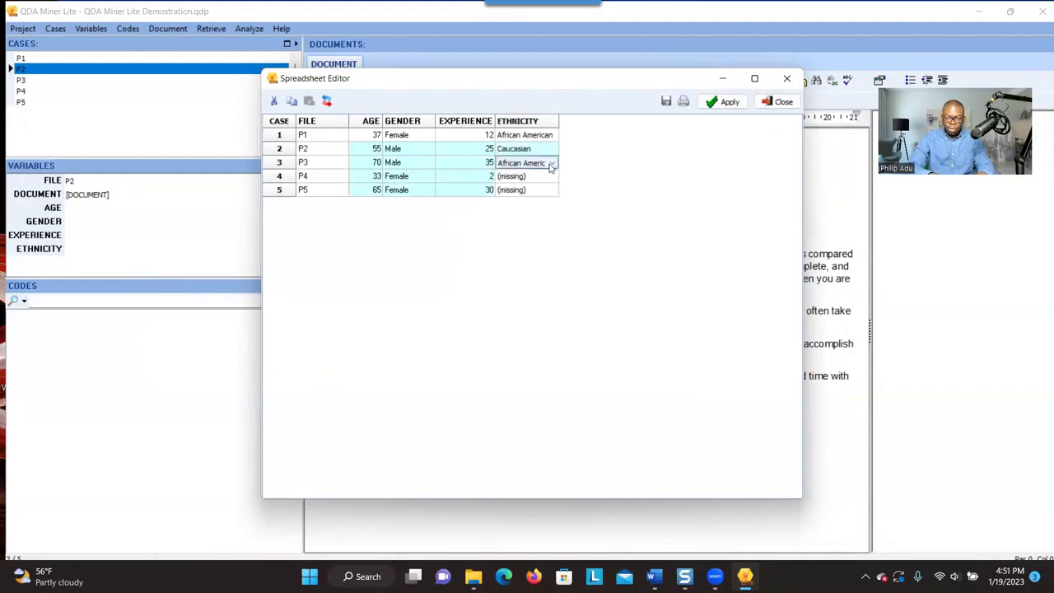
Set ETHNICITY to Caucasian for P2 and P3, African American for P4 and Asian American for P5, and apply the changes before closing the editor.
{"action": "left_click", "coordinate": [551, 162]}
{"action": "left_click", "coordinate": [537, 184]}
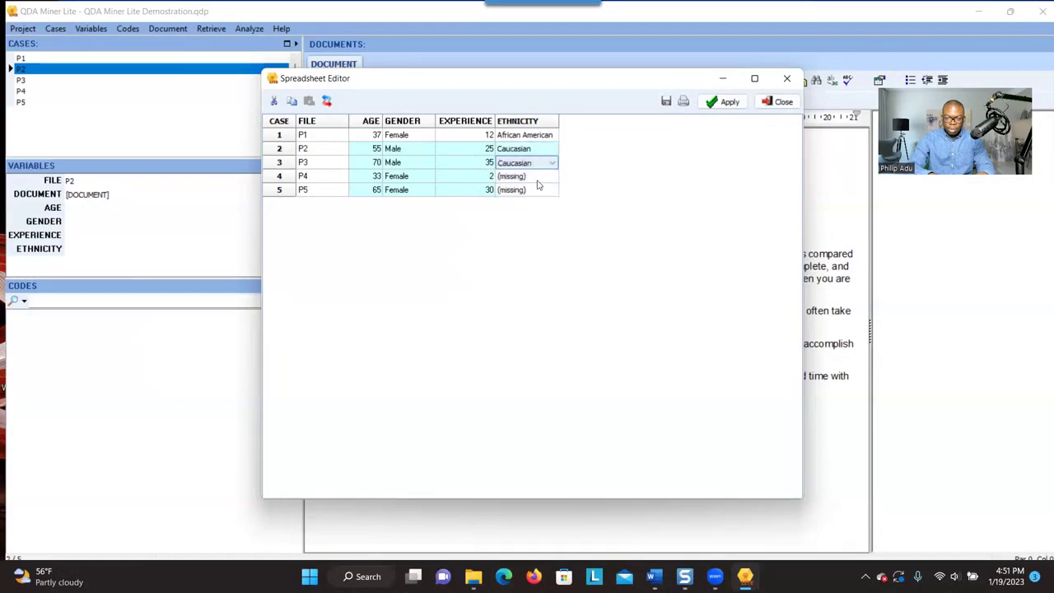
{"action": "left_click", "coordinate": [551, 177]}
{"action": "left_click", "coordinate": [552, 176]}
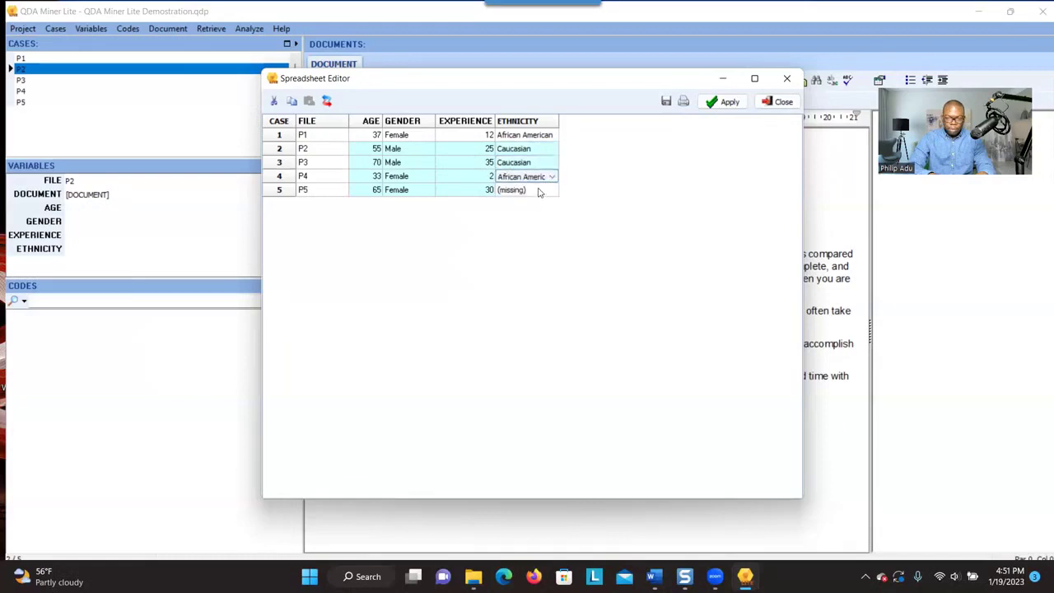
{"action": "left_click", "coordinate": [536, 190]}
{"action": "left_click", "coordinate": [550, 190]}
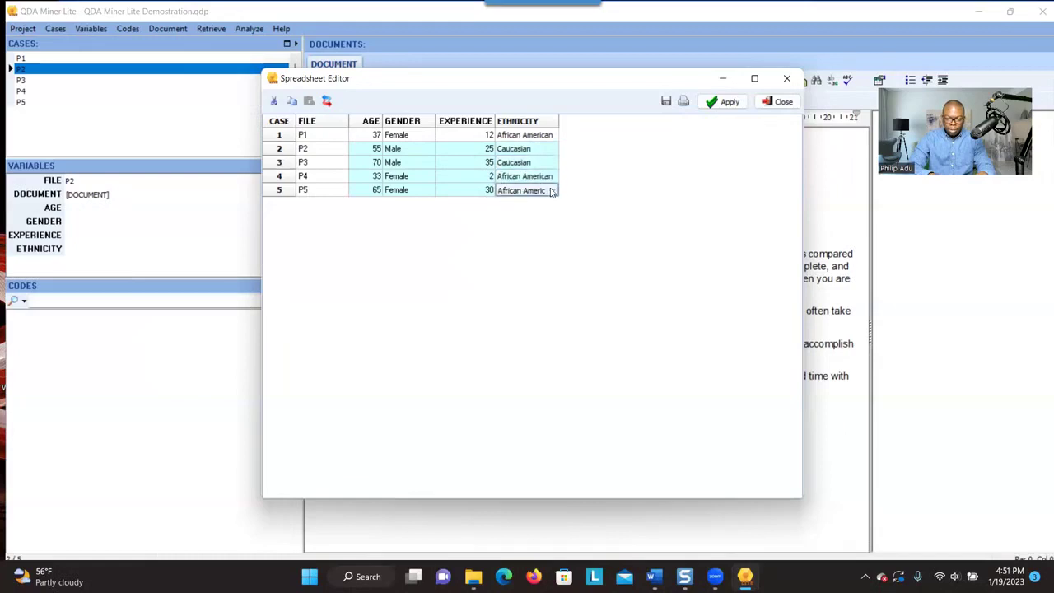
{"action": "left_click", "coordinate": [551, 192]}
{"action": "left_click", "coordinate": [525, 222]}
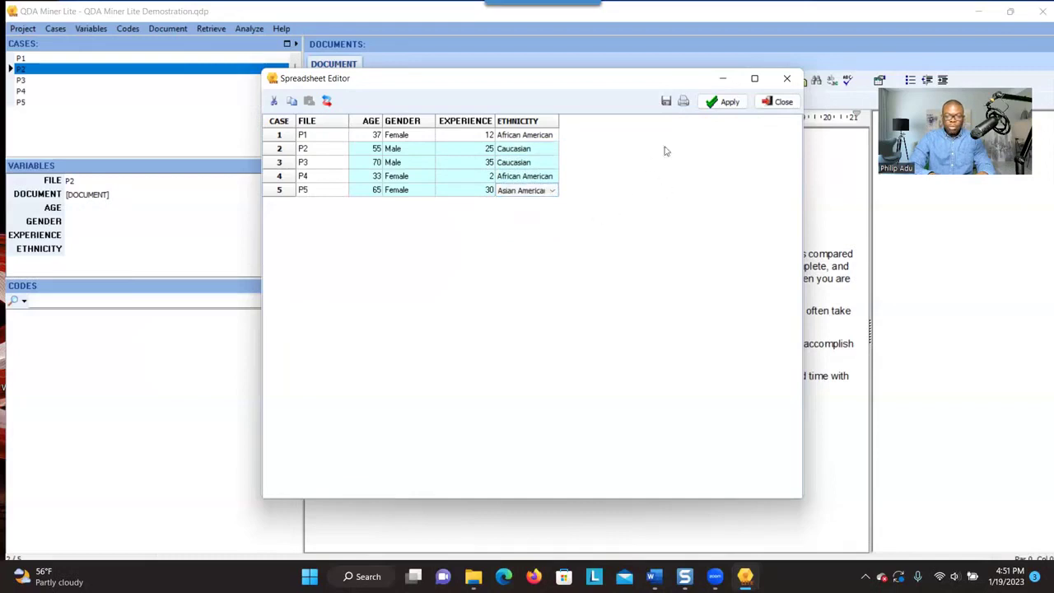
{"action": "left_click", "coordinate": [729, 103]}
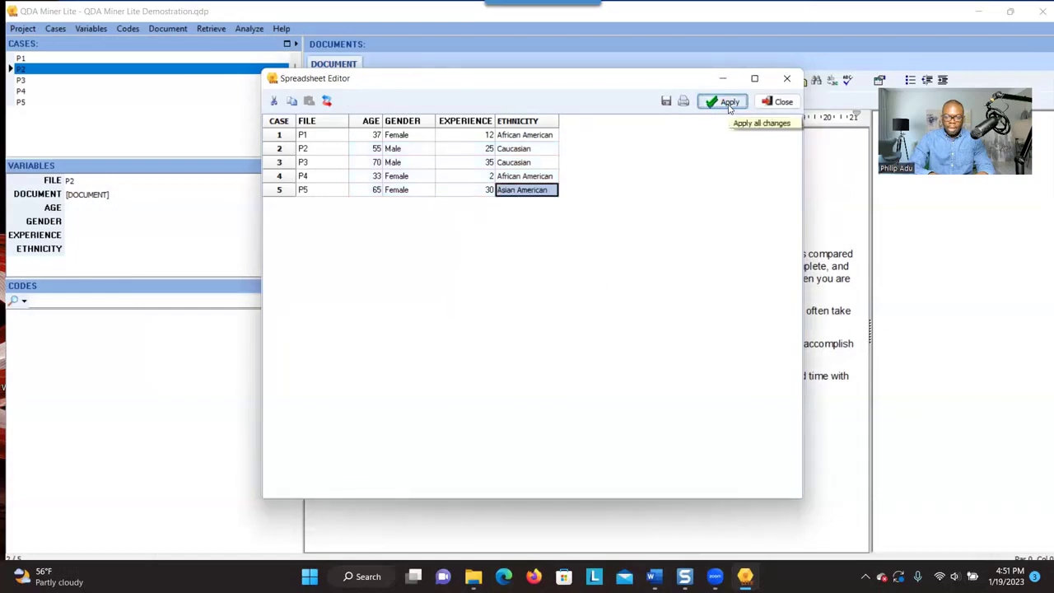
{"action": "left_click", "coordinate": [781, 105]}
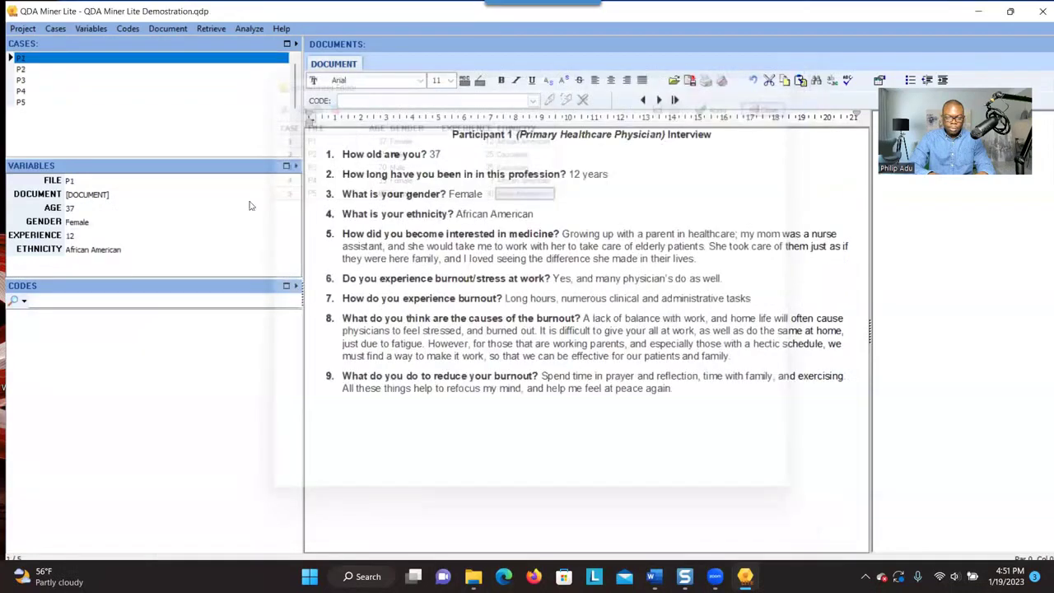
Review the variable values of cases P3, P2 and P4, and check all five participants' values in the Spreadsheet Editor.
{"action": "left_click", "coordinate": [22, 81]}
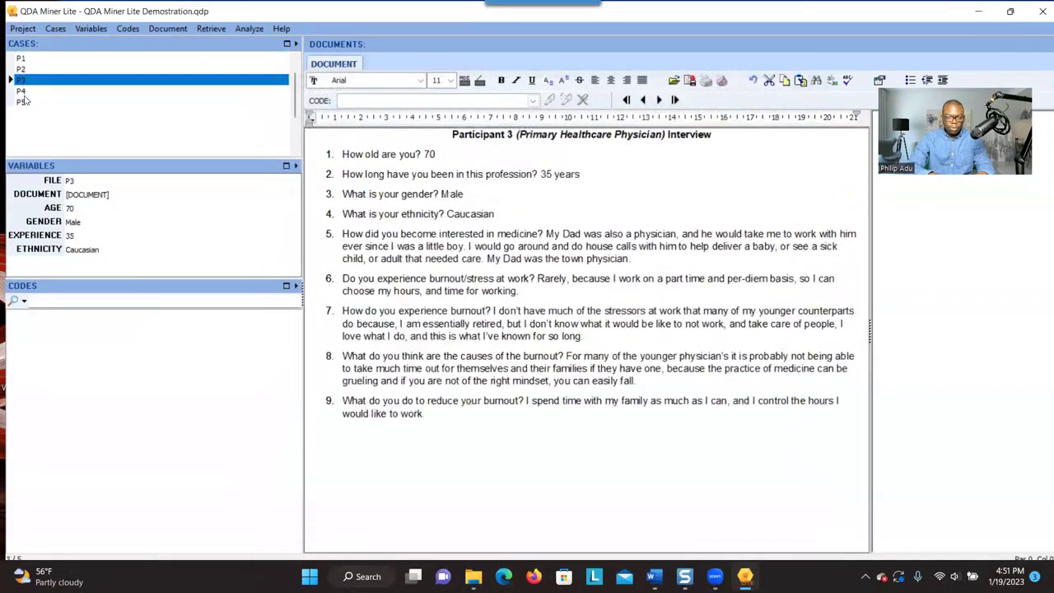
{"action": "left_click", "coordinate": [23, 91]}
{"action": "left_click", "coordinate": [24, 69]}
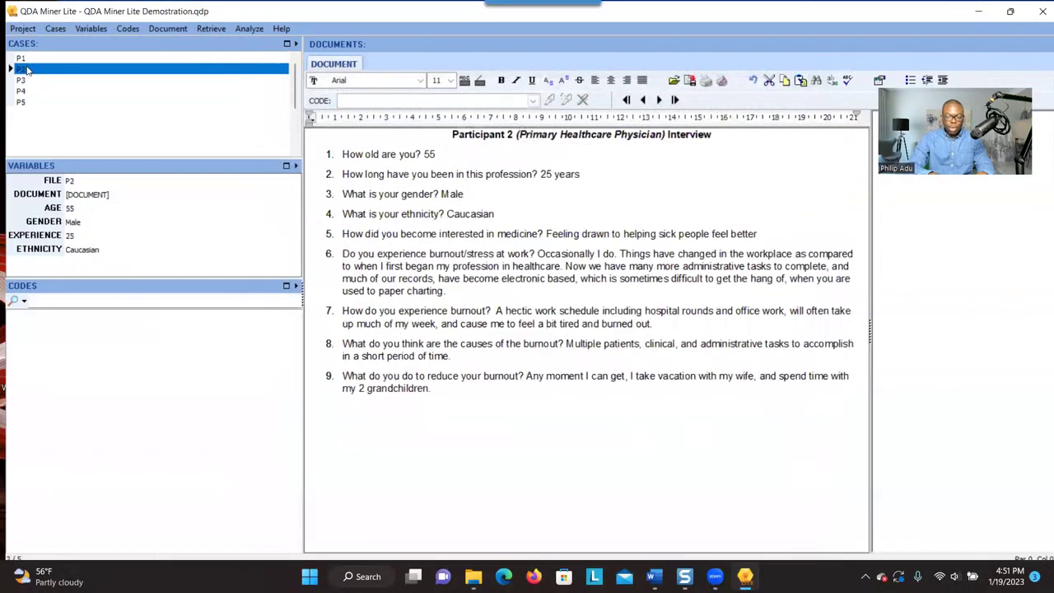
{"action": "left_click", "coordinate": [80, 207]}
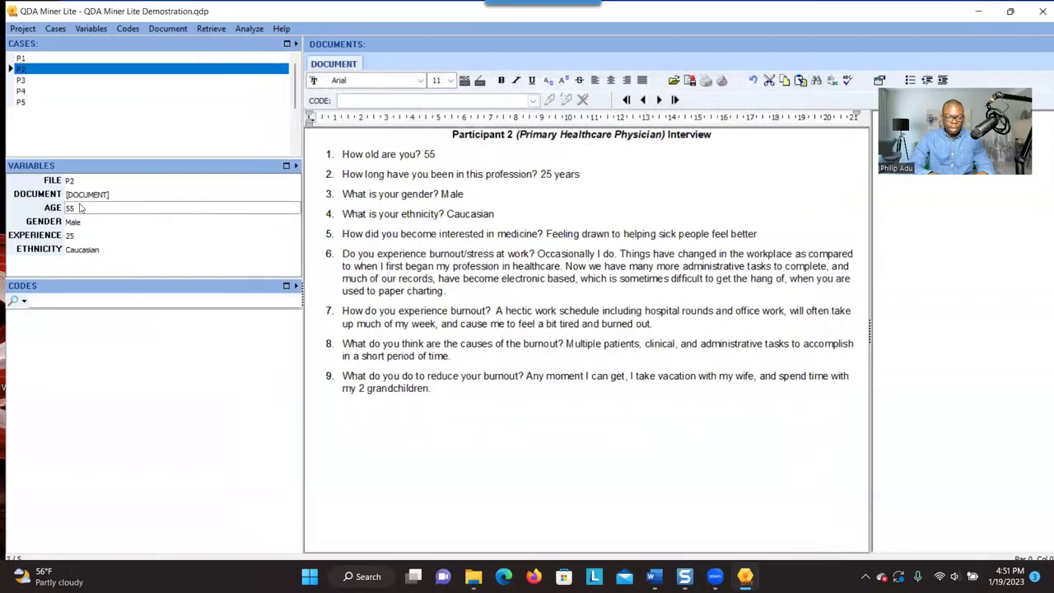
{"action": "left_click", "coordinate": [29, 93]}
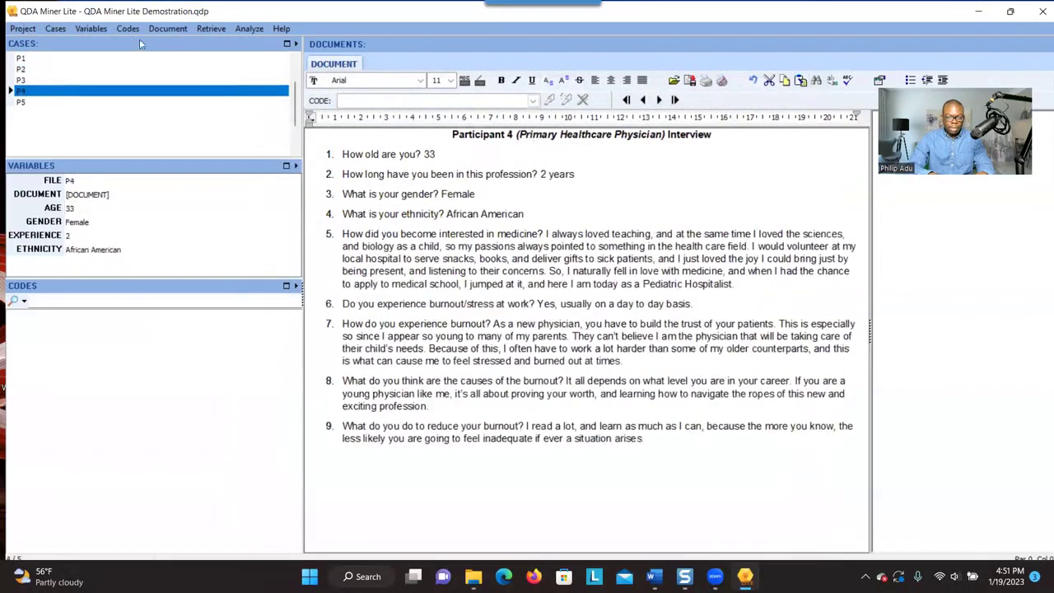
{"action": "left_click", "coordinate": [85, 29]}
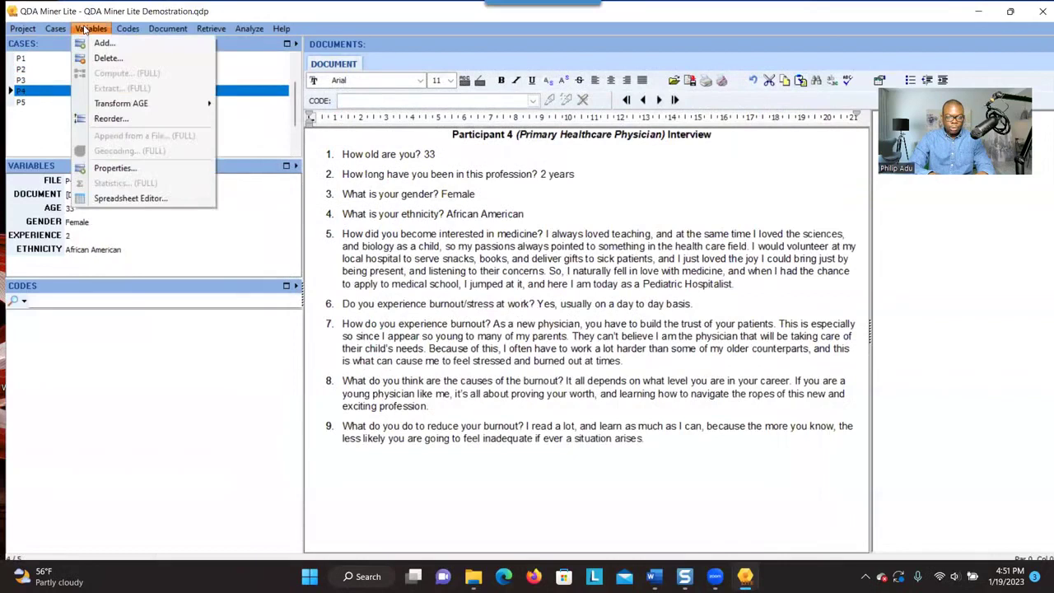
{"action": "left_click", "coordinate": [132, 204]}
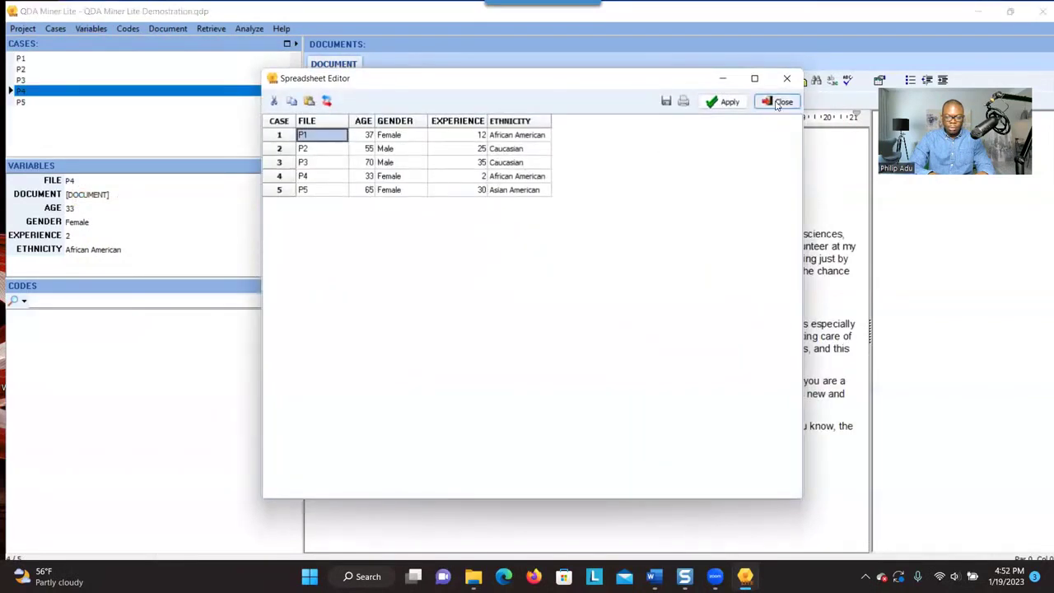
{"action": "left_click", "coordinate": [786, 83]}
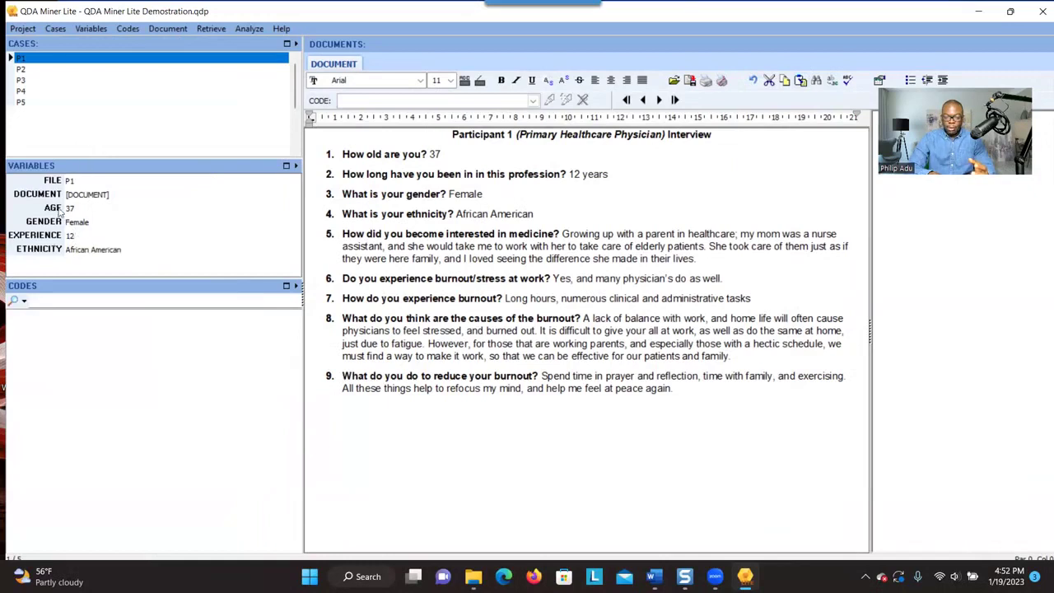
Start adding a new case to the project and give its FILE variable the new value FG1.
{"action": "mouse_move", "coordinate": [68, 240]}
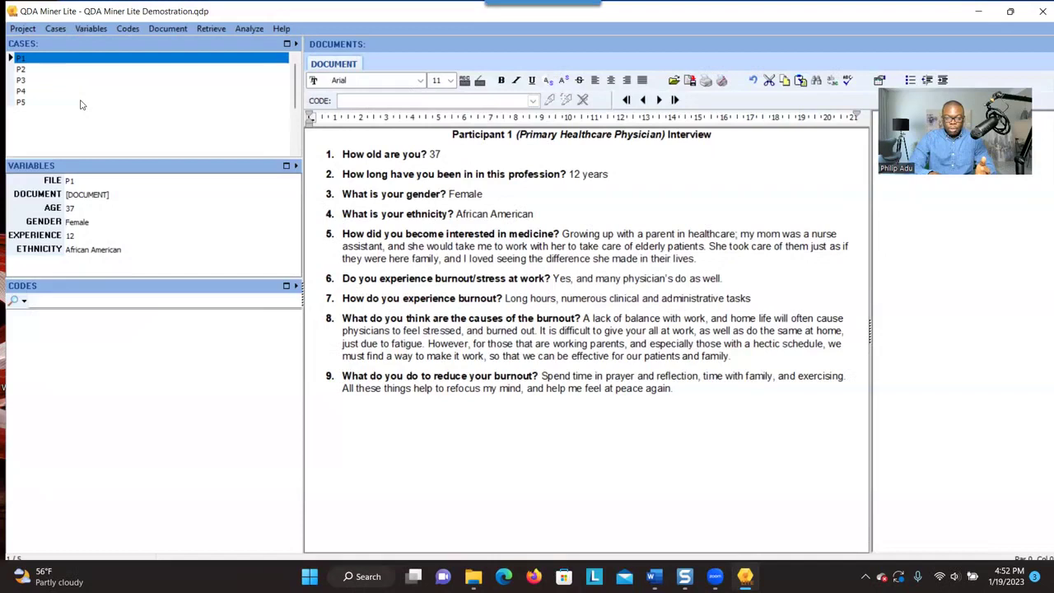
{"action": "left_click", "coordinate": [55, 29]}
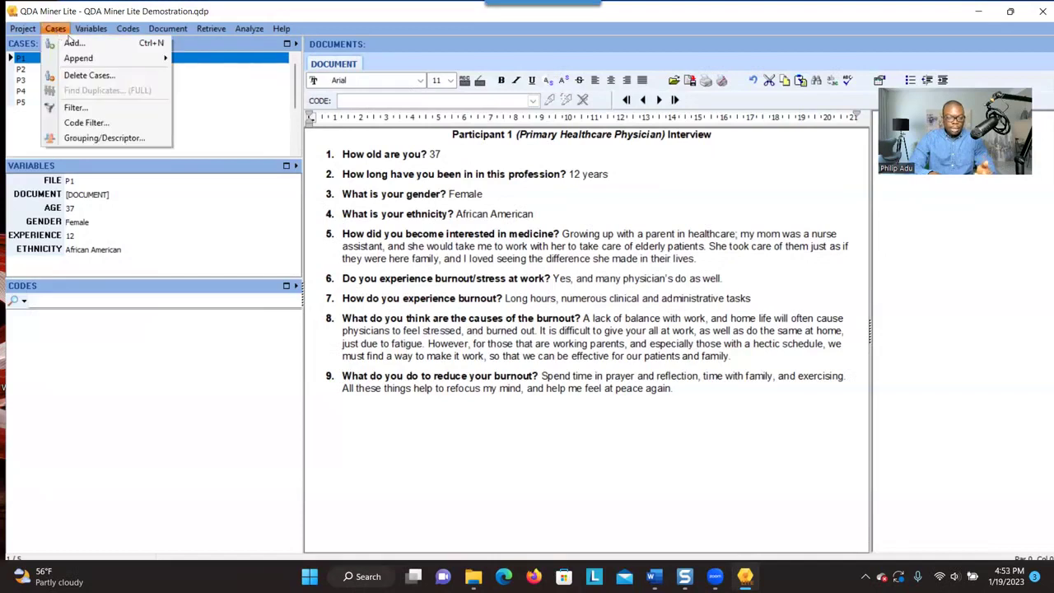
{"action": "key", "text": "End"}
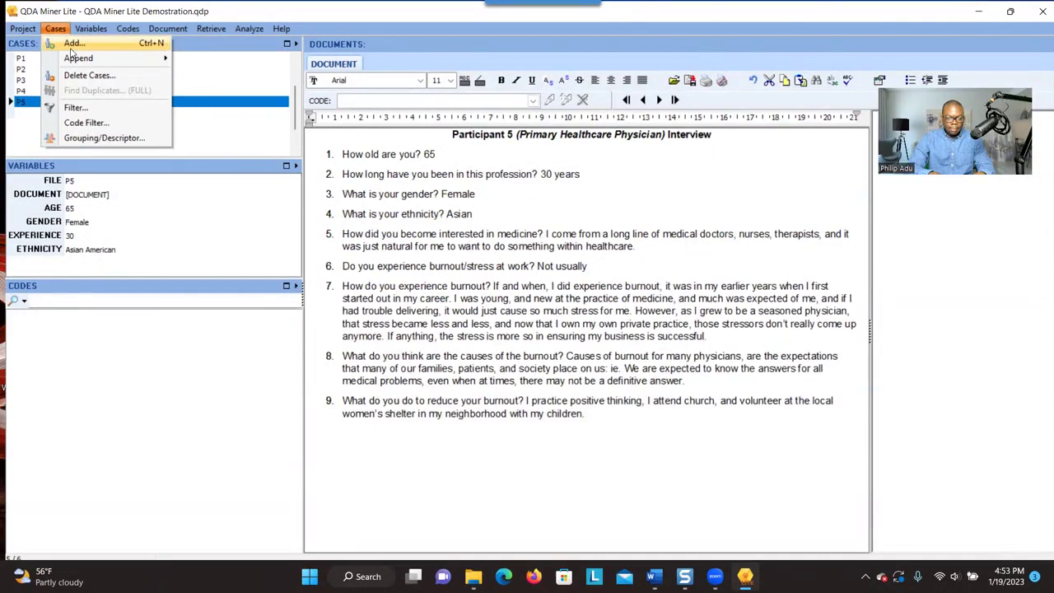
{"action": "left_click", "coordinate": [72, 43]}
{"action": "left_click", "coordinate": [513, 217]}
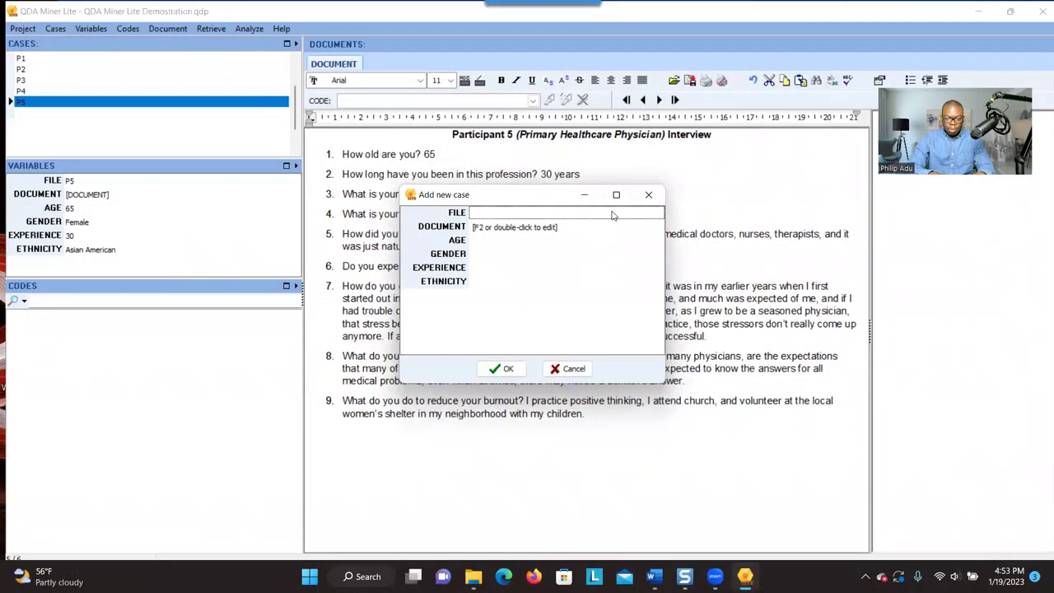
{"action": "left_click", "coordinate": [657, 213]}
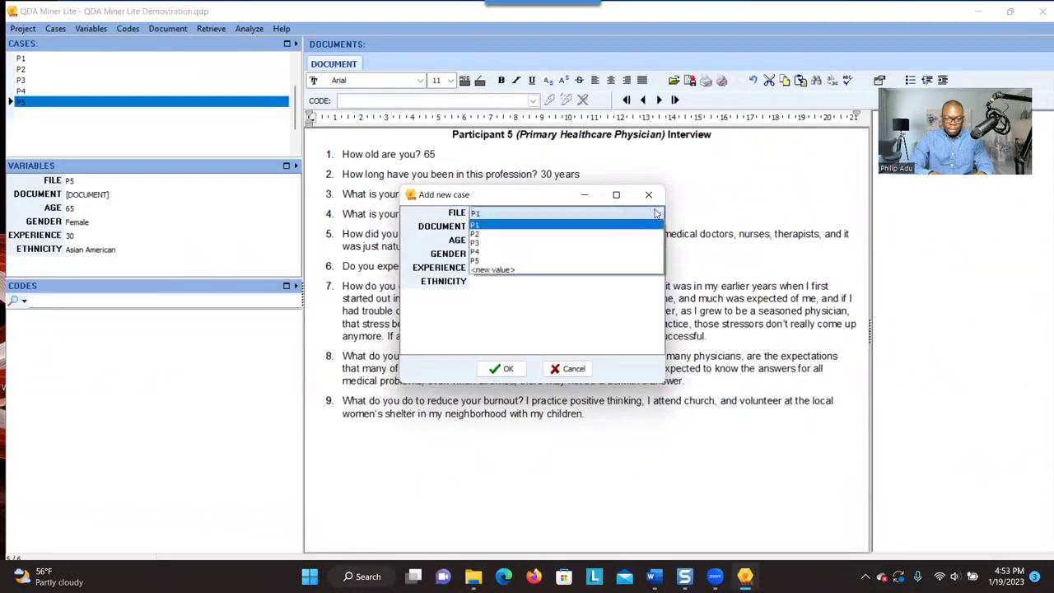
{"action": "left_click", "coordinate": [575, 269]}
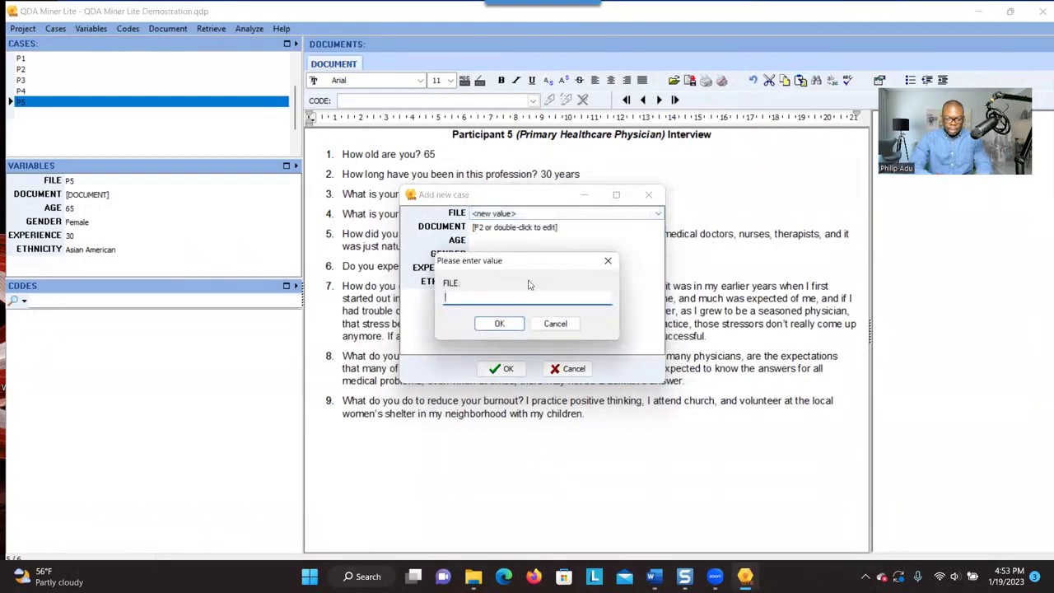
{"action": "type", "text": "FG1"}
{"action": "left_click", "coordinate": [500, 323]}
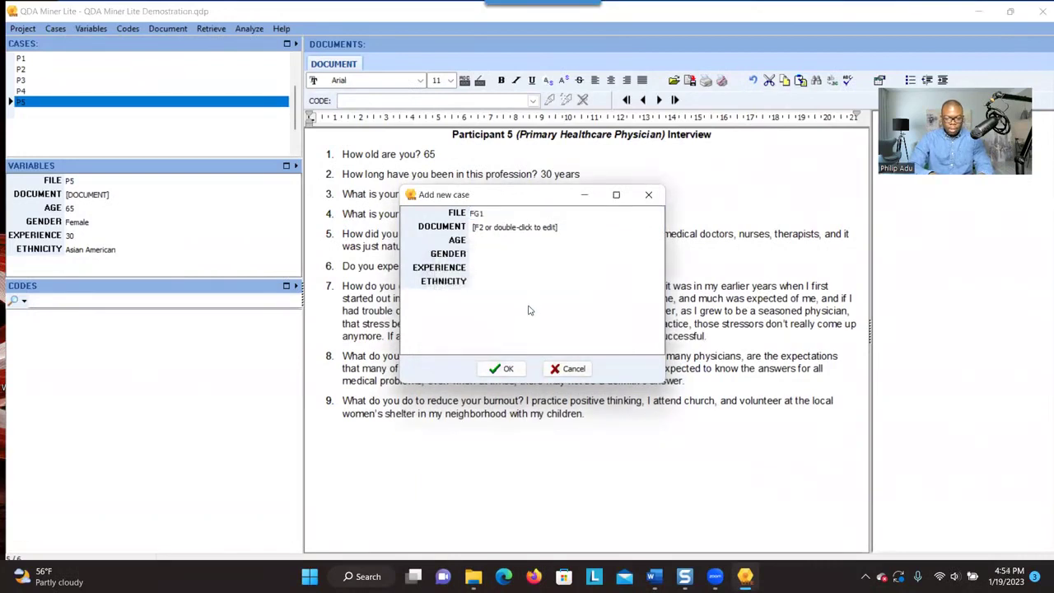
Open the new case's DOCUMENT variable for editing and delete all the text in it.
{"action": "left_click", "coordinate": [496, 230]}
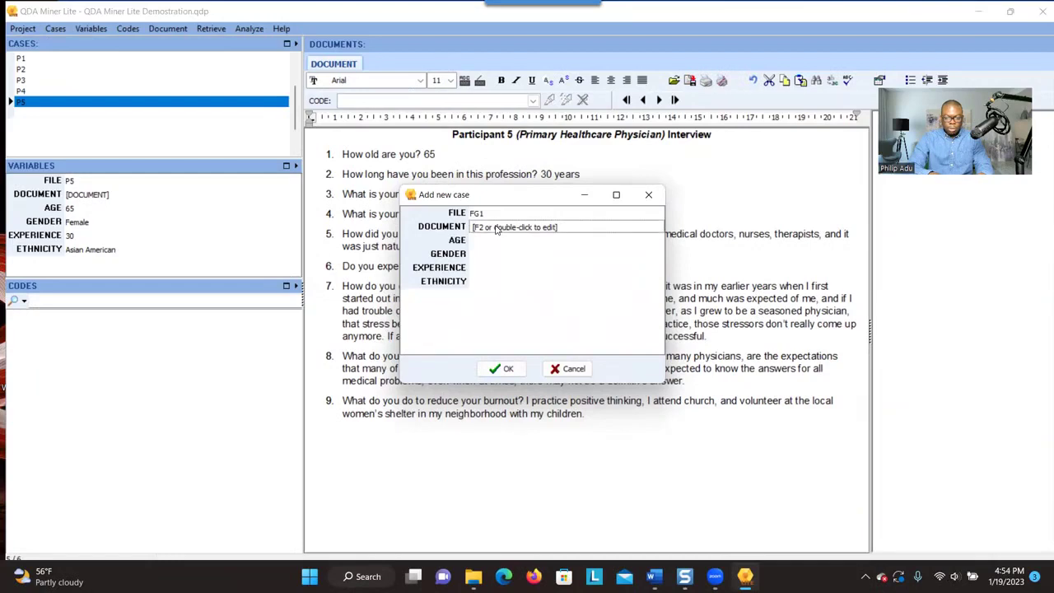
{"action": "left_click", "coordinate": [518, 230]}
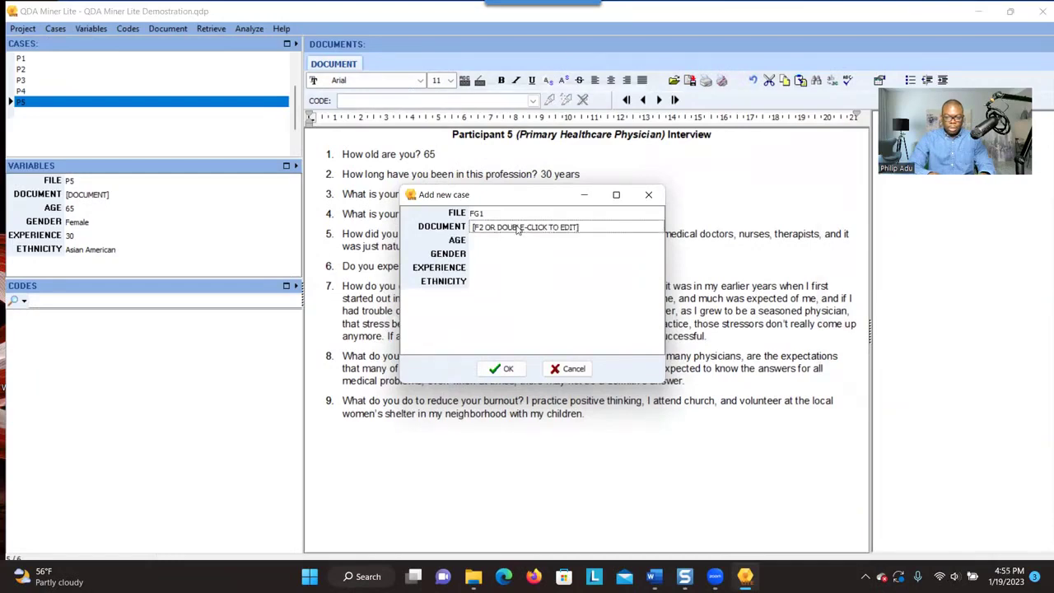
{"action": "double_click", "coordinate": [518, 228]}
{"action": "key", "text": "ctrl+a"}
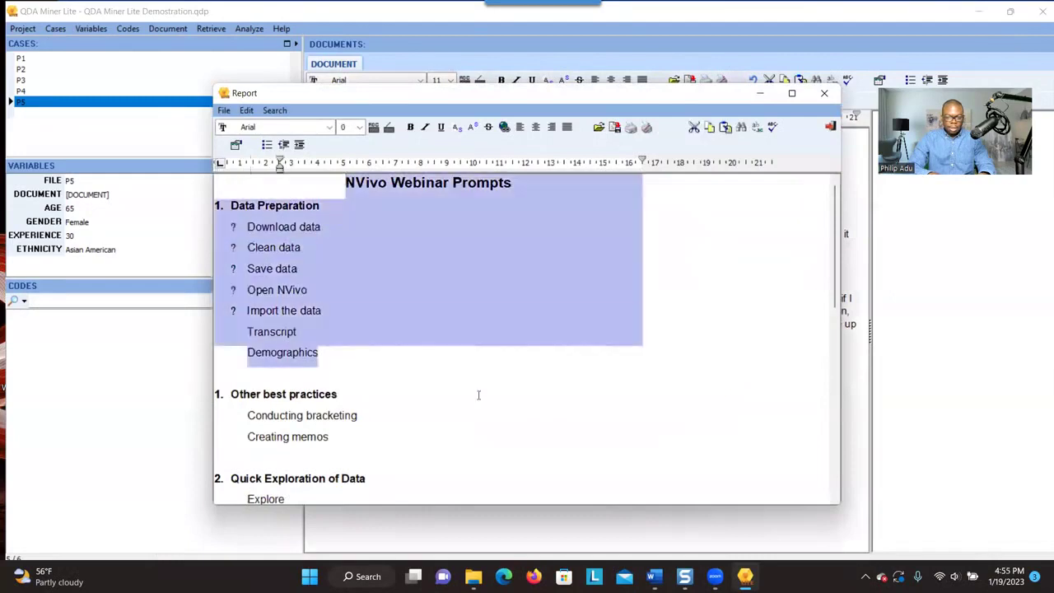
{"action": "key", "text": "Delete"}
Browse to the NVivo Webinar prompts file without opening it, close the document editor and confirm adding the FG1 case.
{"action": "left_click", "coordinate": [224, 111]}
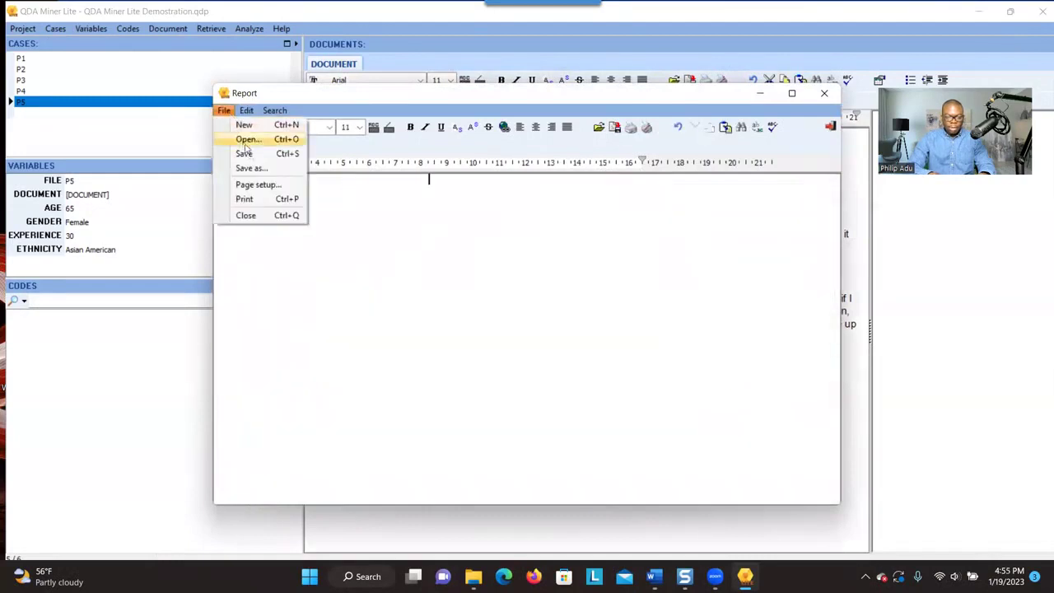
{"action": "left_click", "coordinate": [248, 139]}
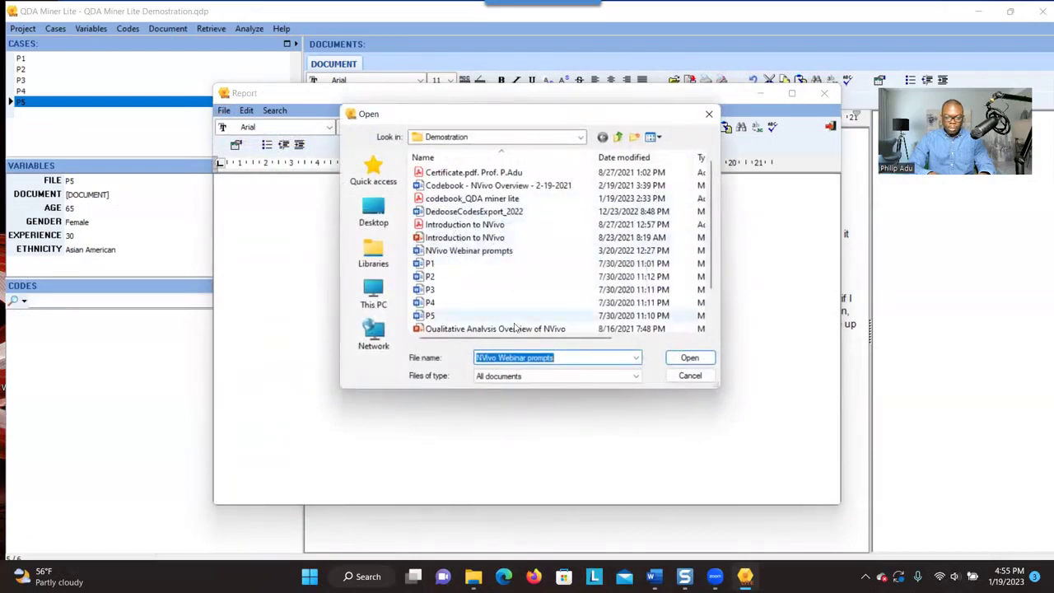
{"action": "left_click", "coordinate": [504, 251]}
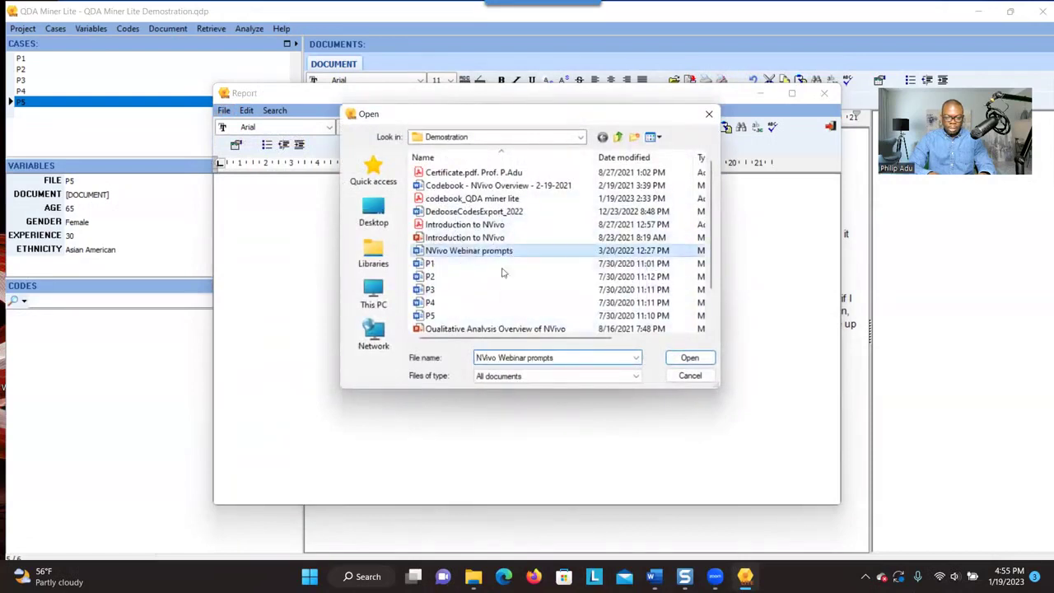
{"action": "left_click", "coordinate": [709, 114]}
{"action": "left_click", "coordinate": [825, 94]}
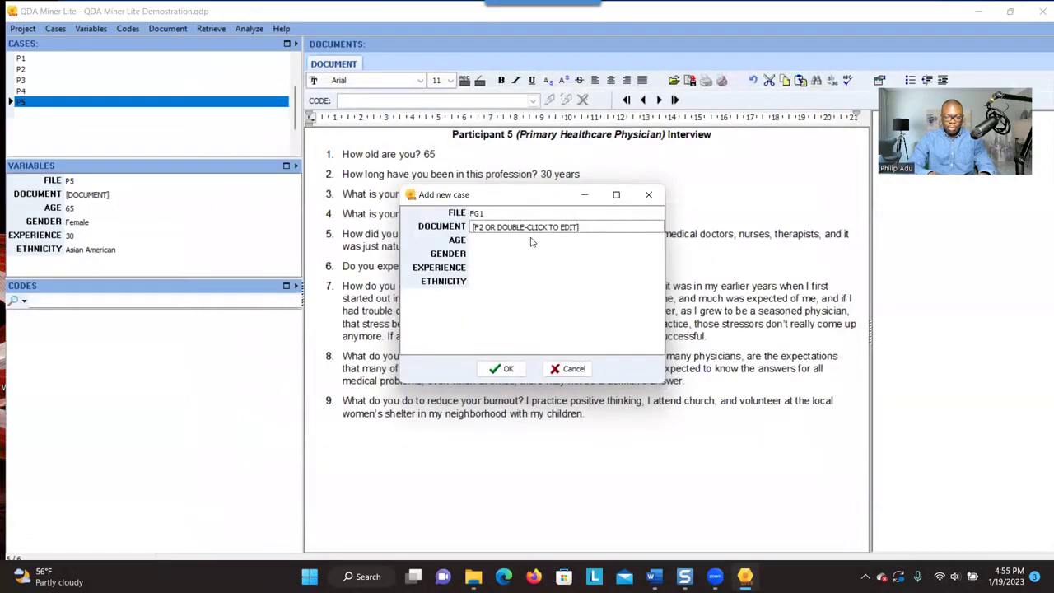
{"action": "left_click", "coordinate": [498, 366]}
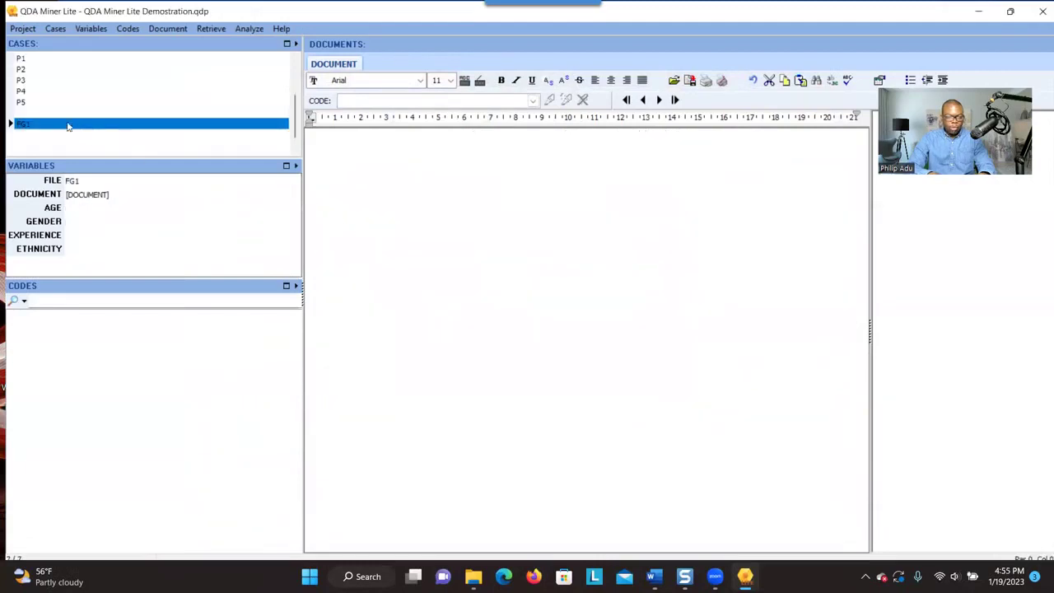
Delete the FG1 case from the project.
{"action": "right_click", "coordinate": [56, 123]}
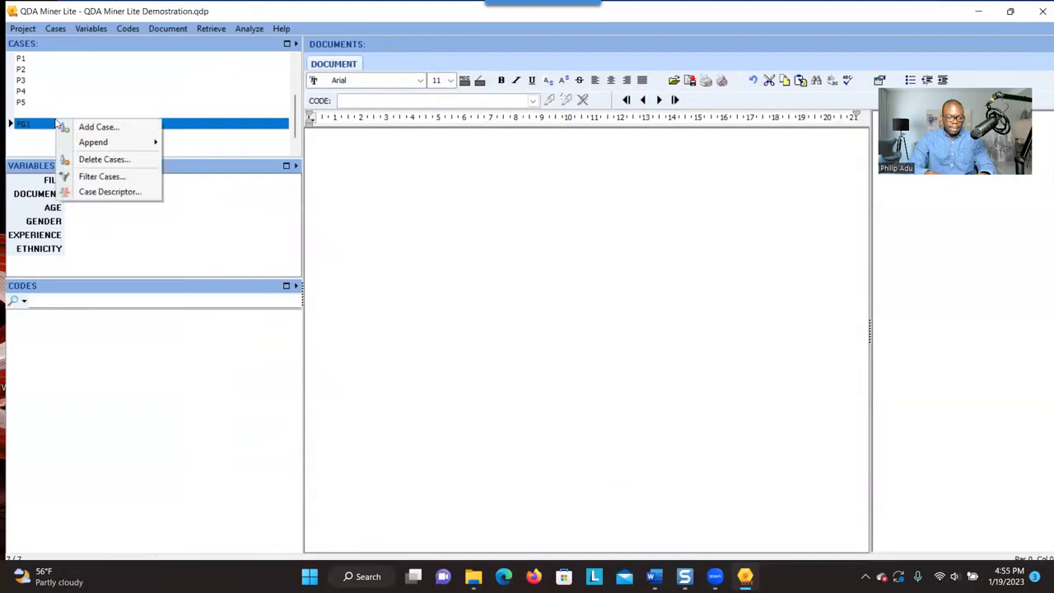
{"action": "left_click", "coordinate": [82, 159]}
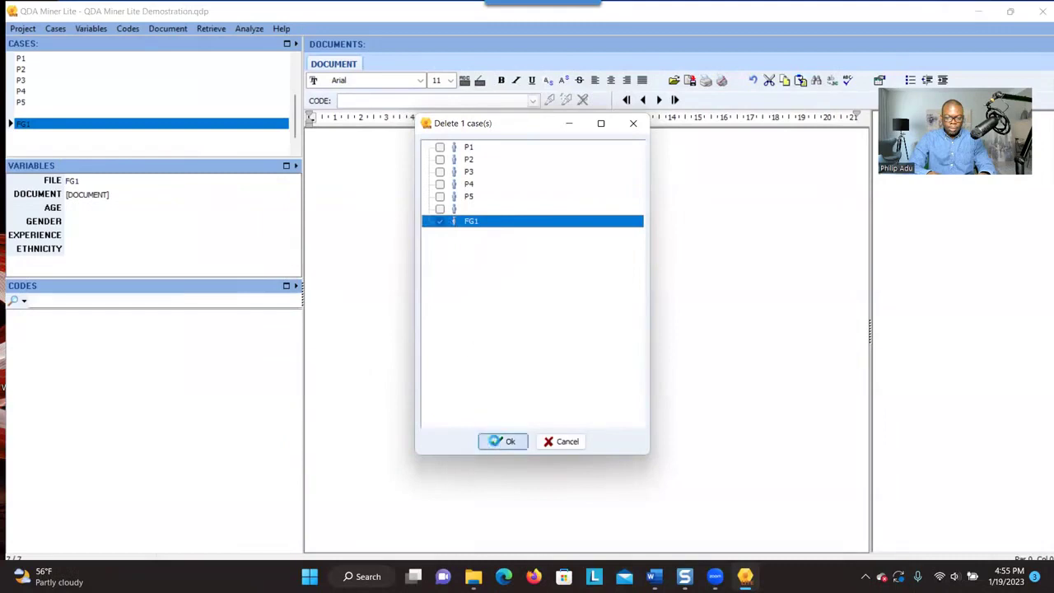
{"action": "left_click", "coordinate": [497, 442]}
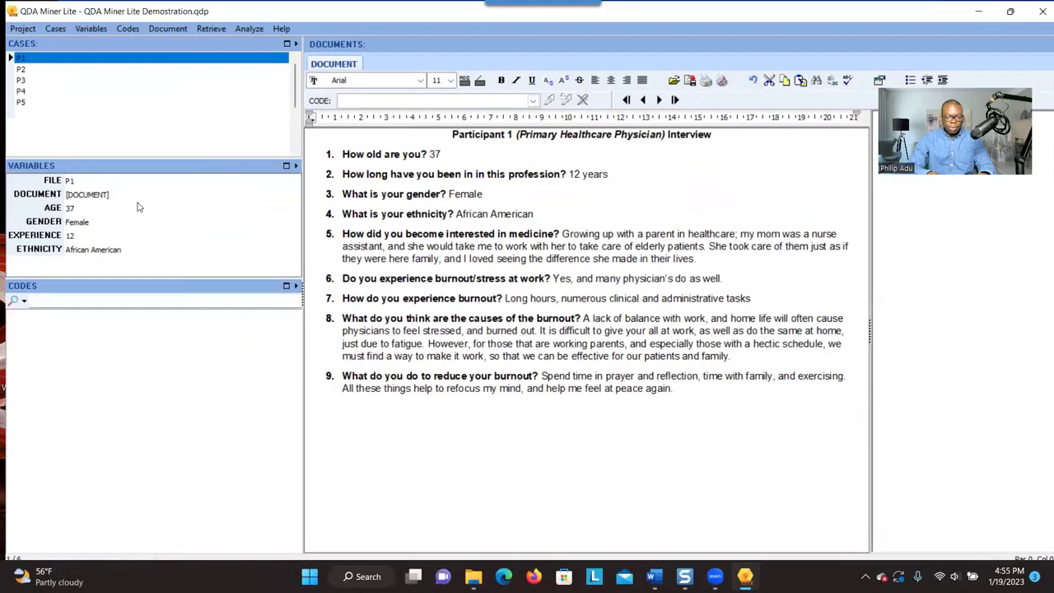
{"action": "mouse_move", "coordinate": [534, 4]}
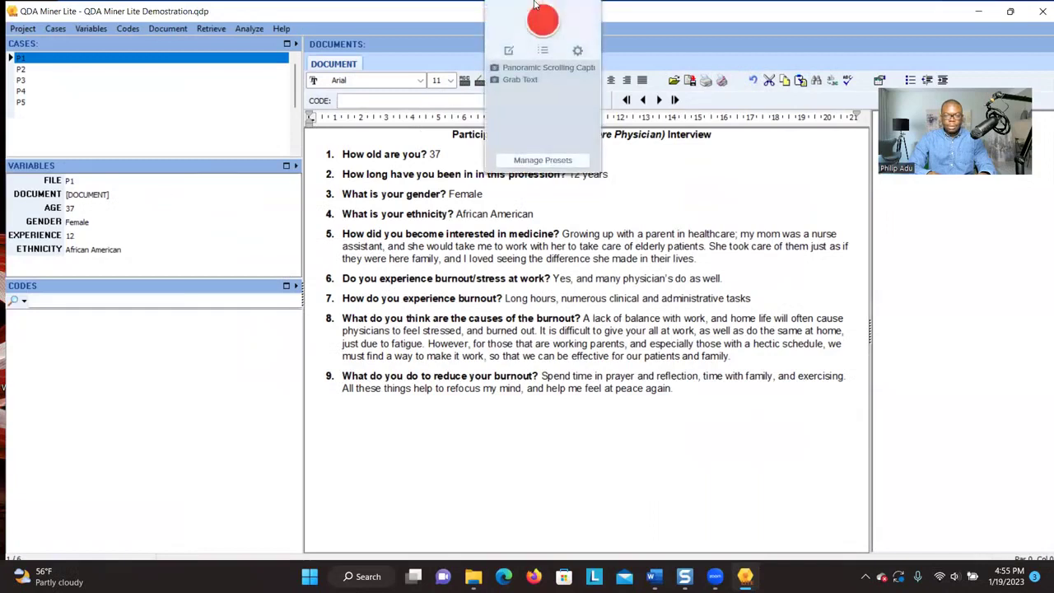